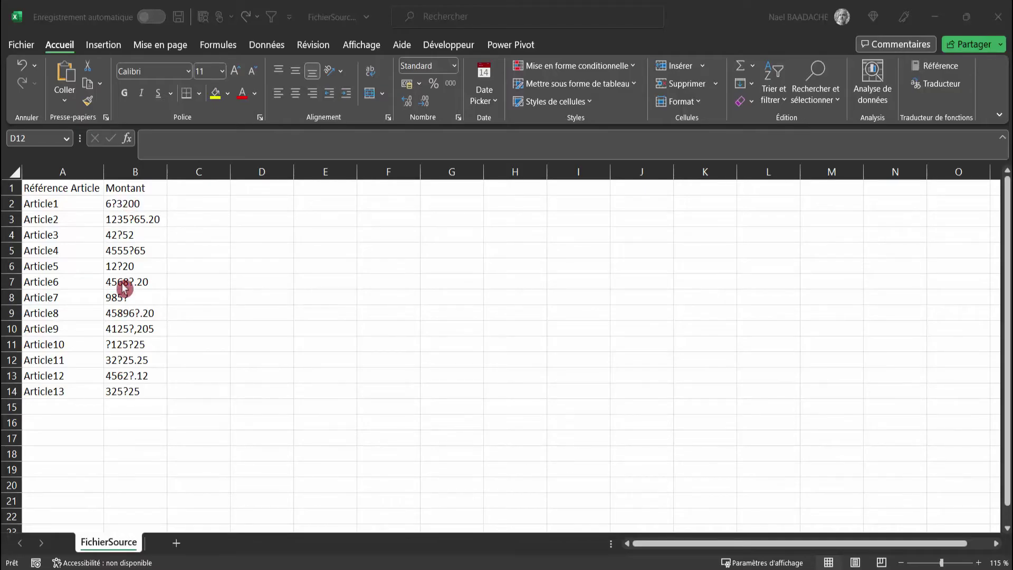
Close Excel and save over FichierSource.csv in CSV format, replacing the existing file.
left_click(981, 24)
left_click(396, 313)
left_click(396, 313)
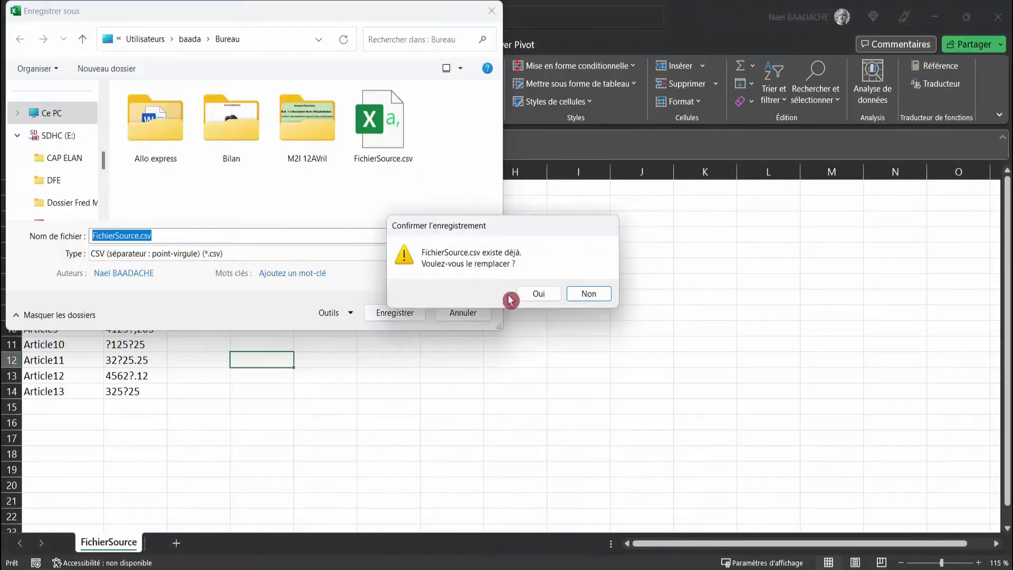
left_click(535, 297)
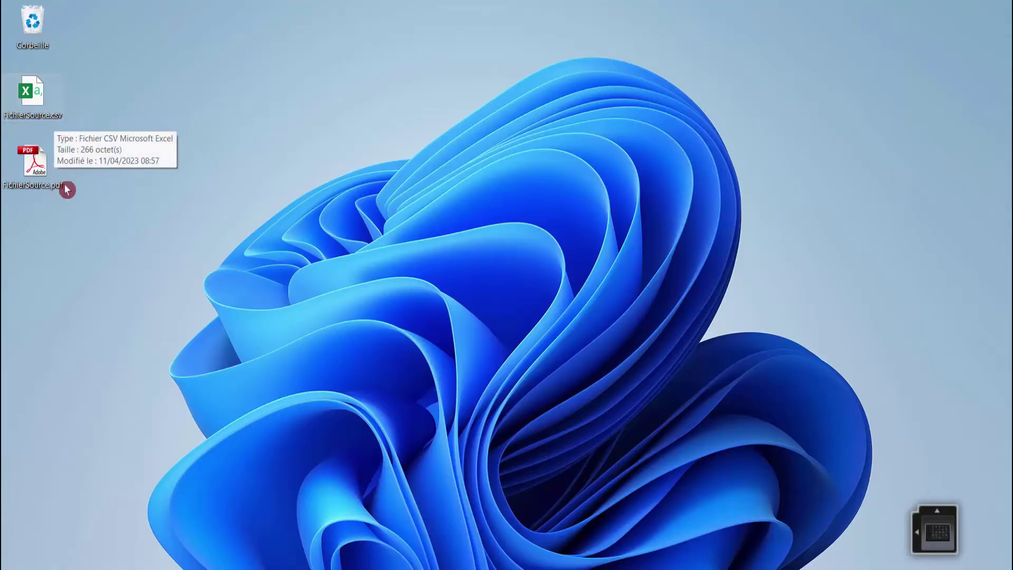
Launch Excel and start a new blank workbook with cell A2 active.
key("super")
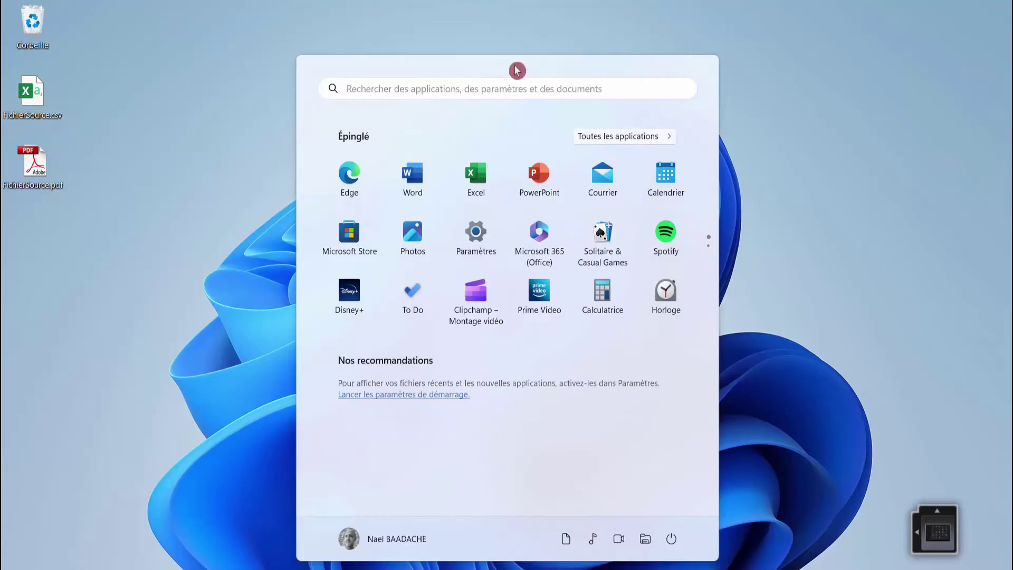
left_click(477, 177)
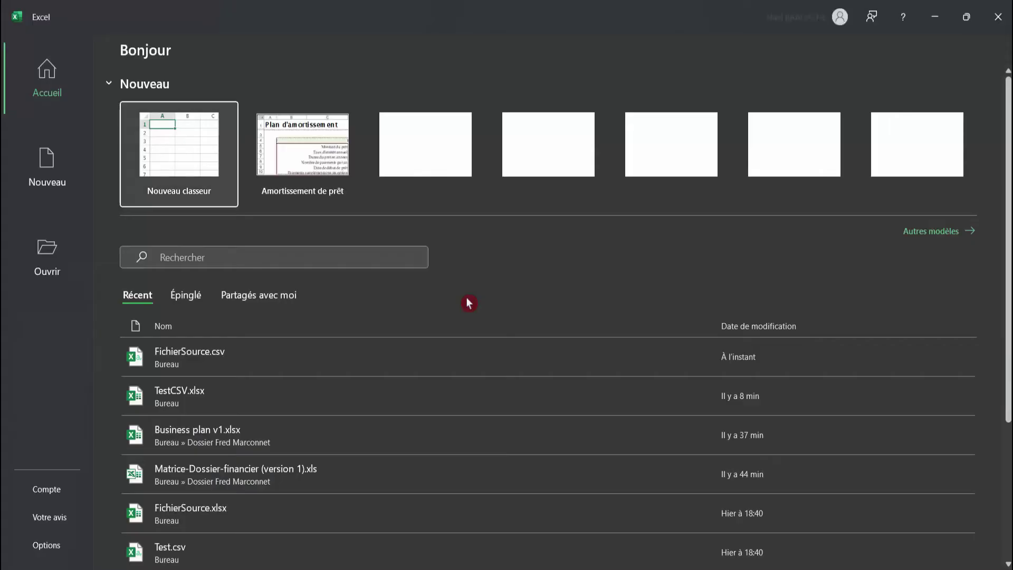
left_click(169, 152)
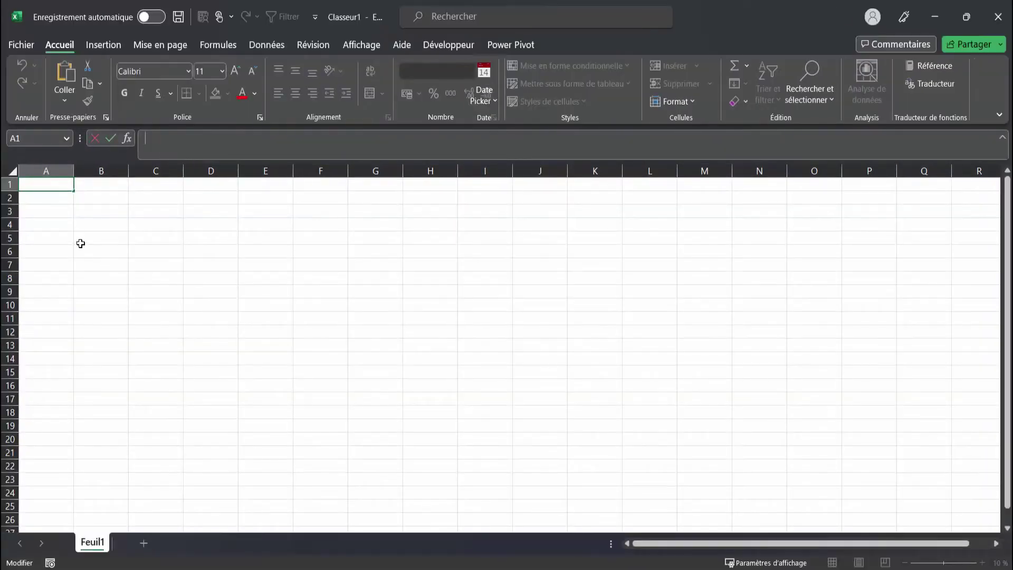
left_click(79, 236)
left_click(65, 202)
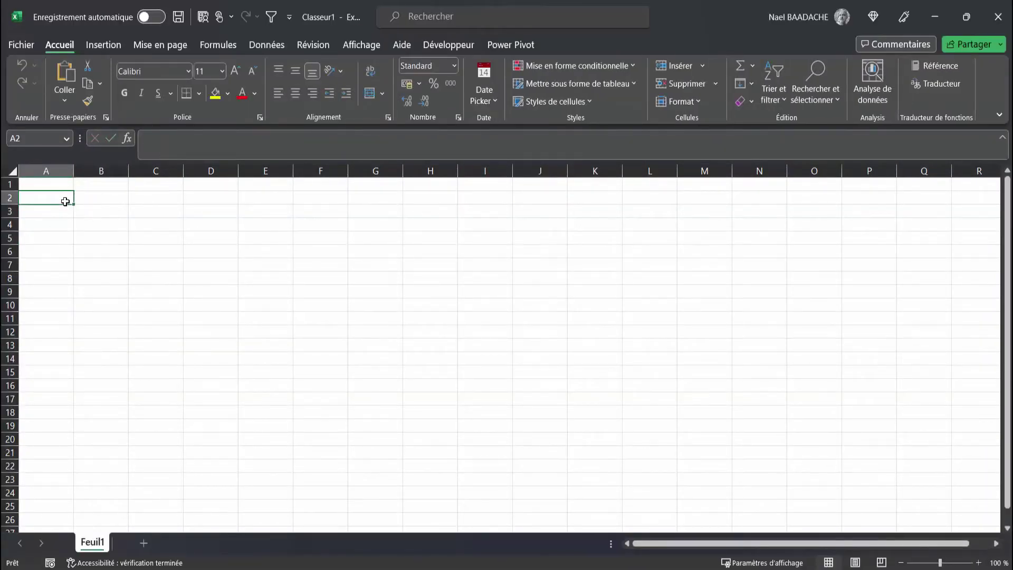
Import FichierSource.csv from the Desktop using Données > Obtenir des données > texte/CSV.
left_click(277, 44)
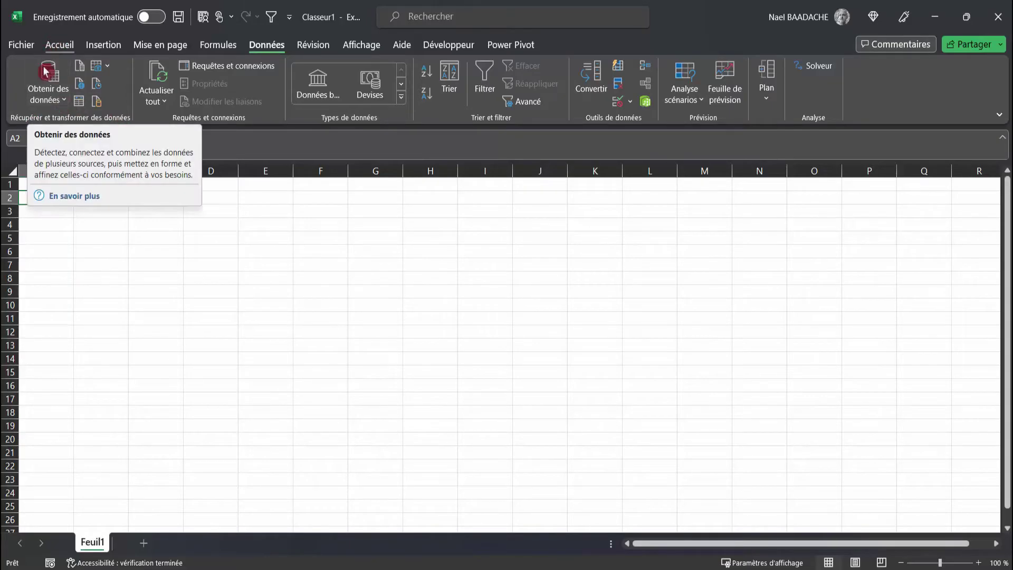
left_click(63, 106)
mouse_move(100, 124)
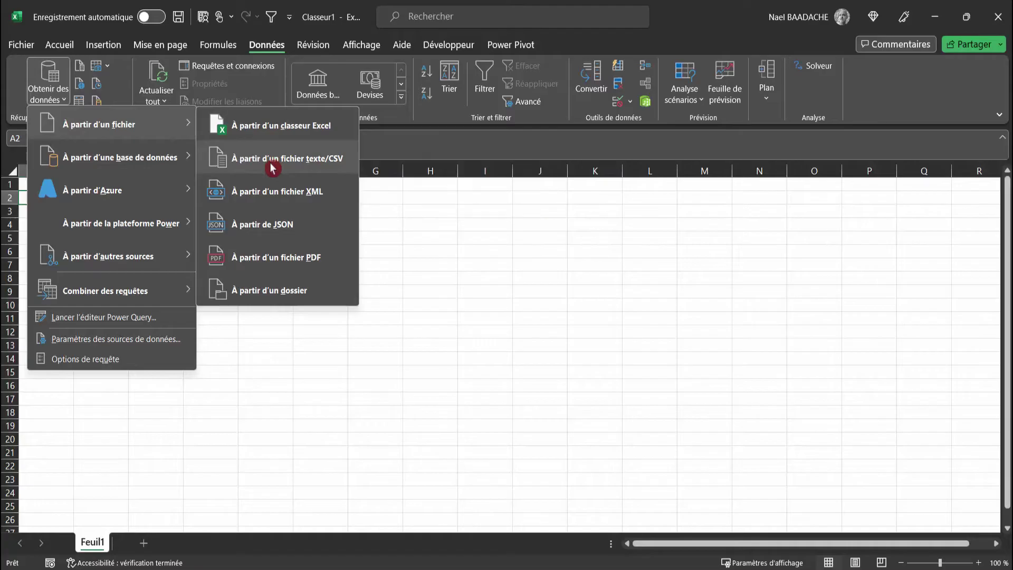
left_click(272, 168)
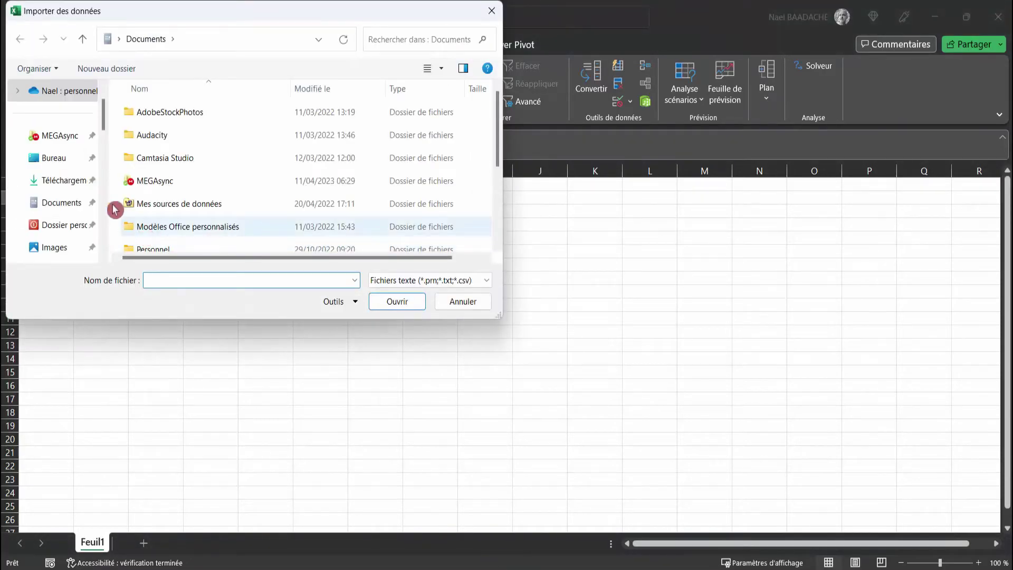
left_click(55, 158)
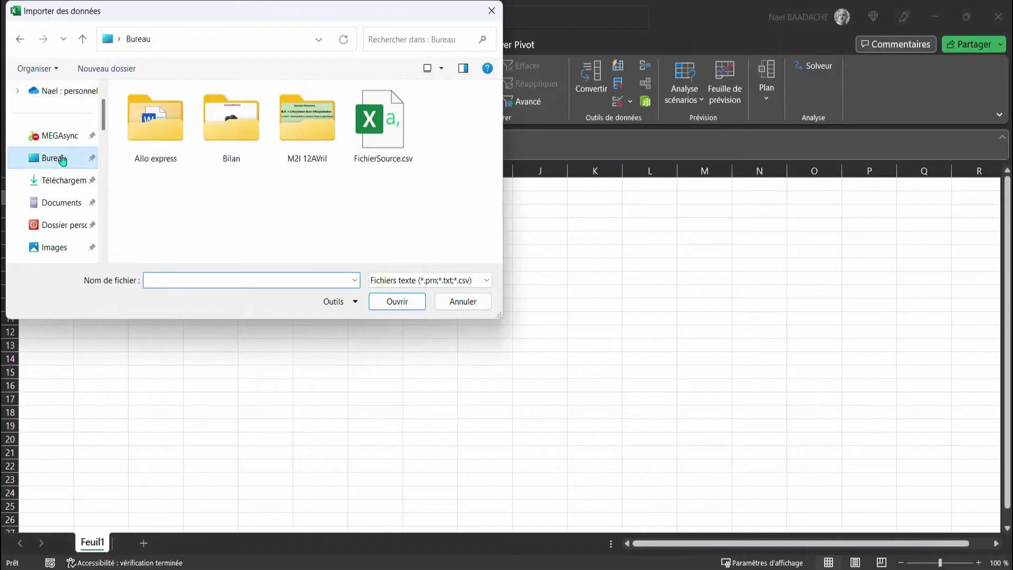
double_click(390, 132)
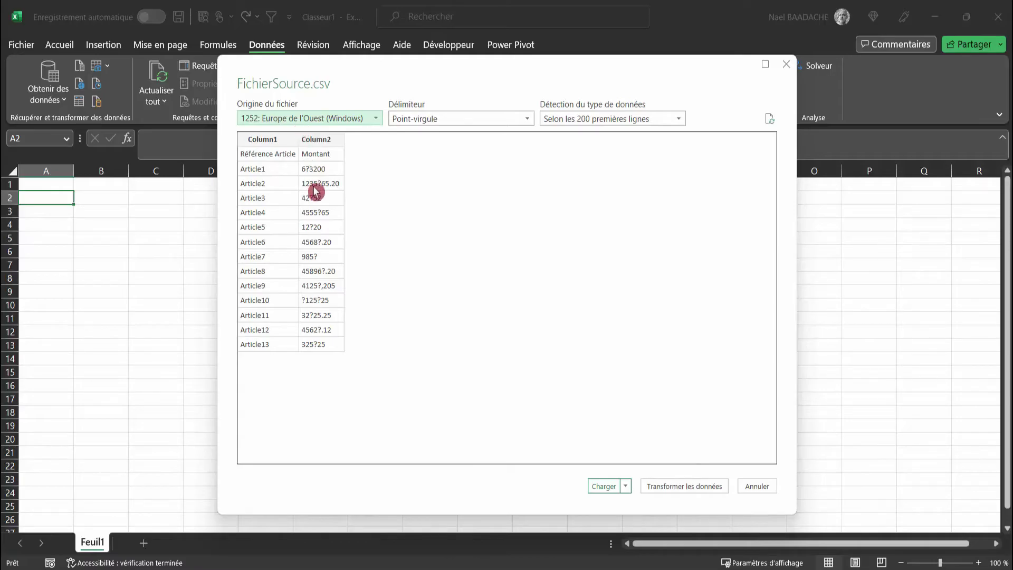
Open the import in Power Query and promote the first row to Référence Article and Montant headers.
left_click(676, 488)
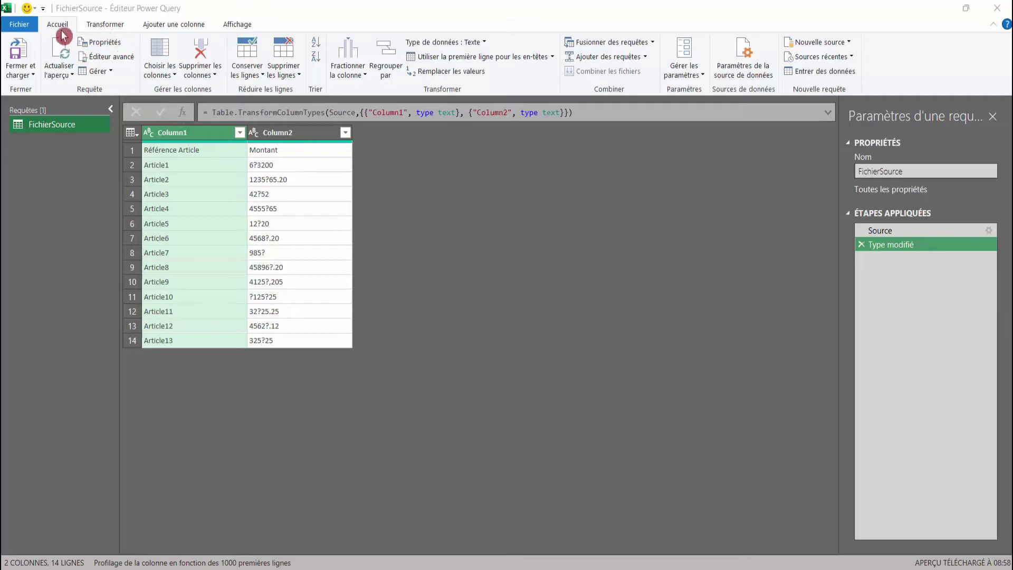
left_click(105, 26)
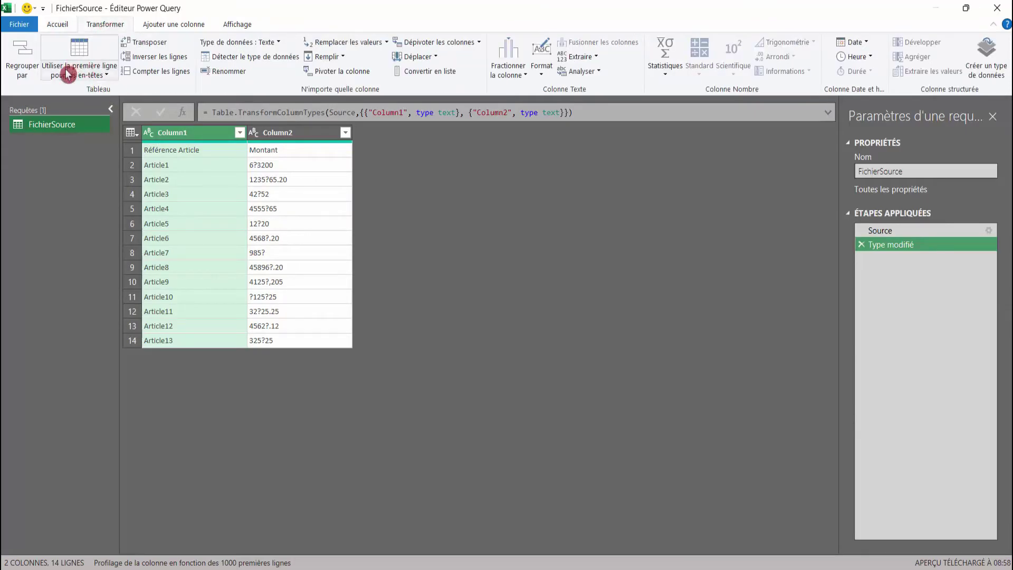
left_click(102, 79)
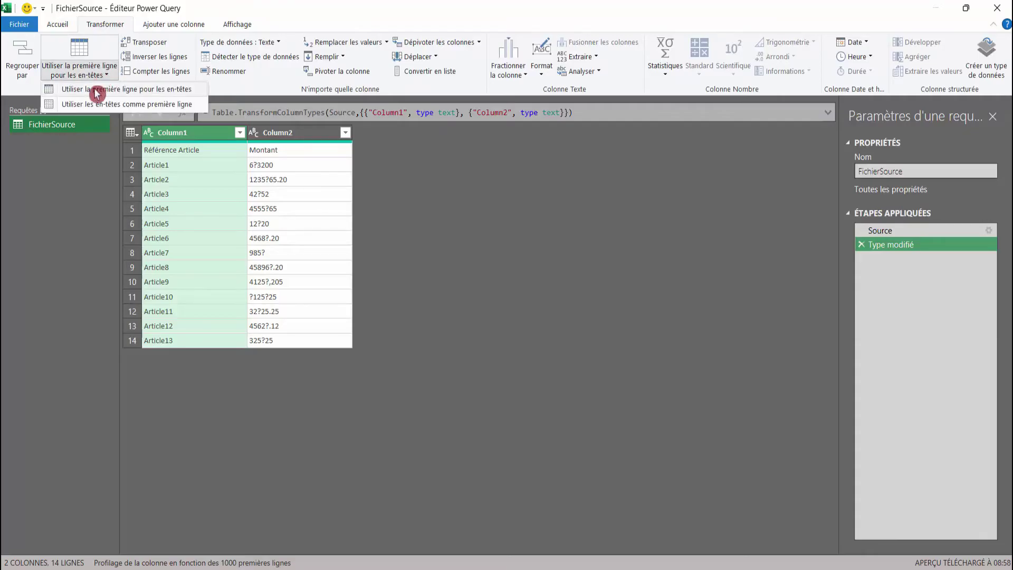
left_click(86, 89)
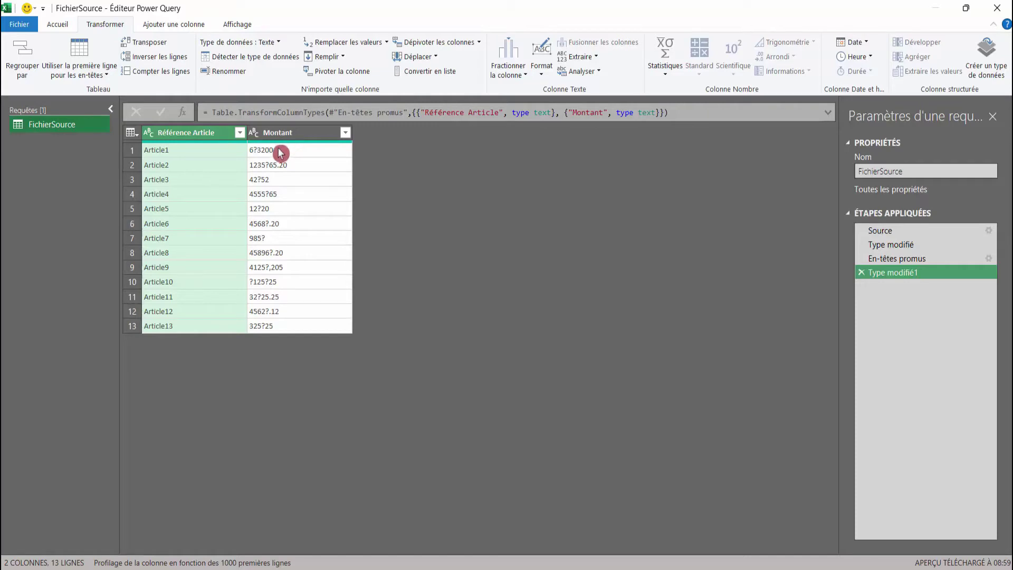
Select the Montant column and add a column from examples based on the selection.
left_click(188, 26)
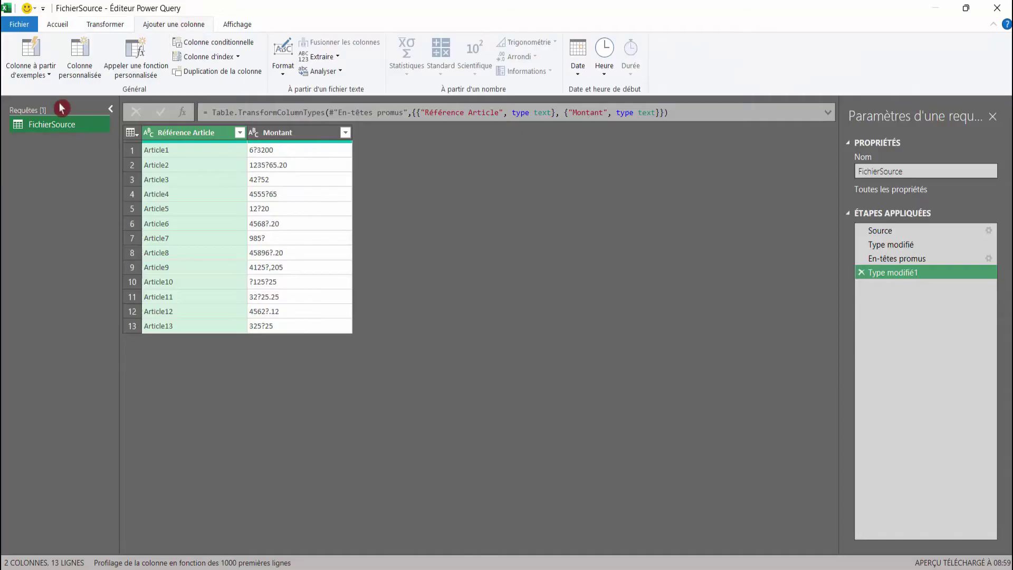
left_click(42, 77)
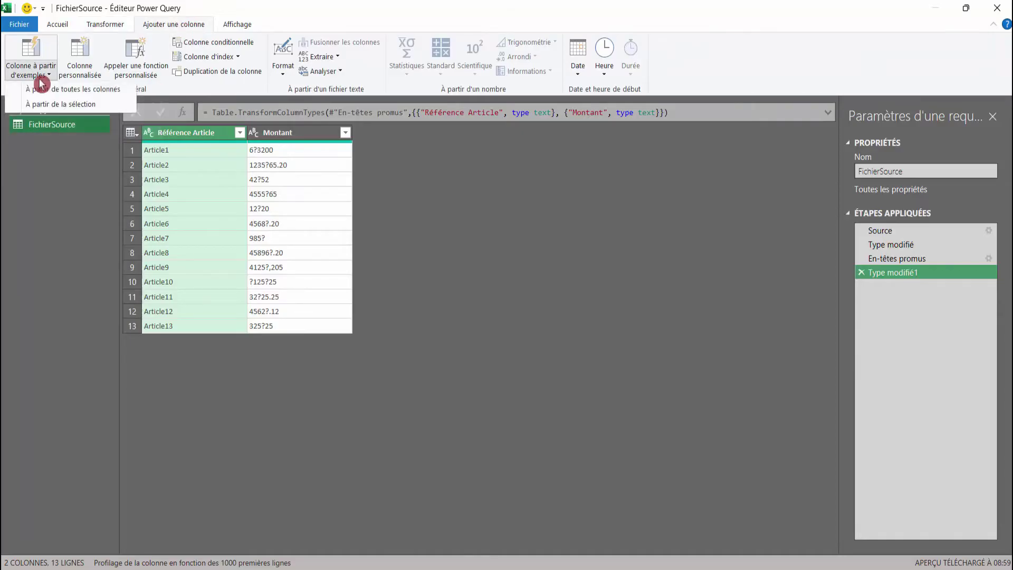
left_click(283, 136)
left_click(283, 136)
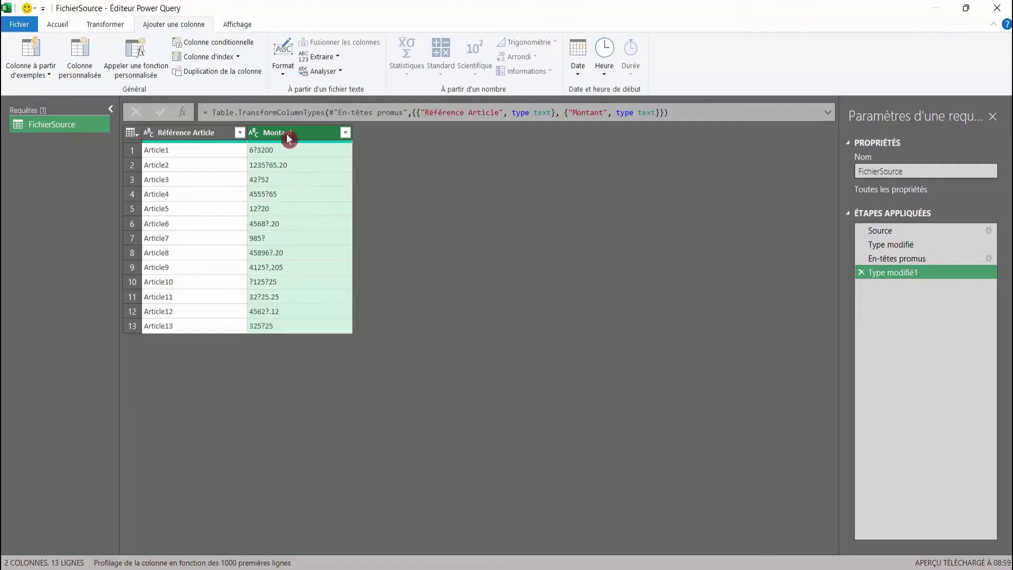
left_click(43, 79)
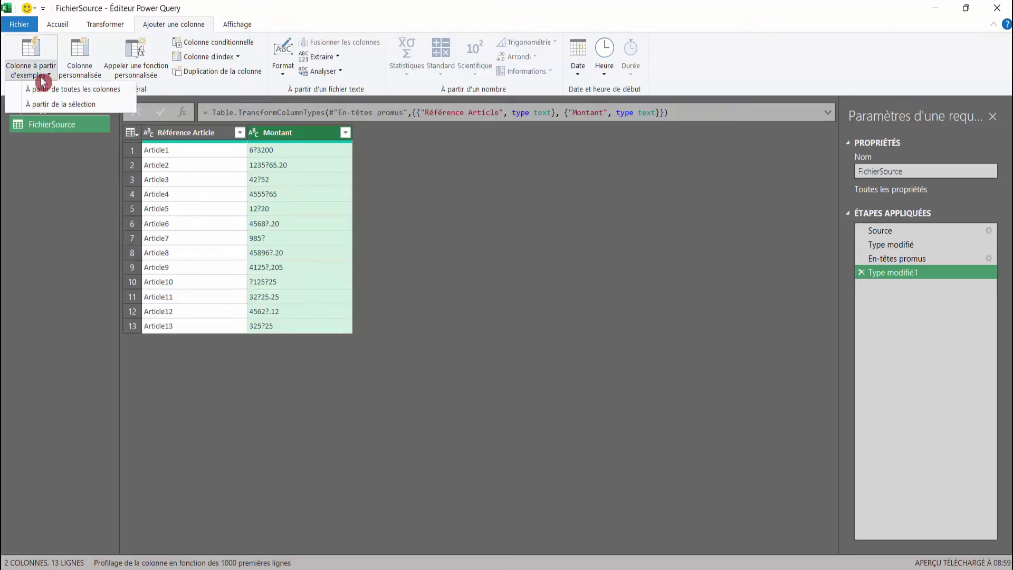
left_click(53, 105)
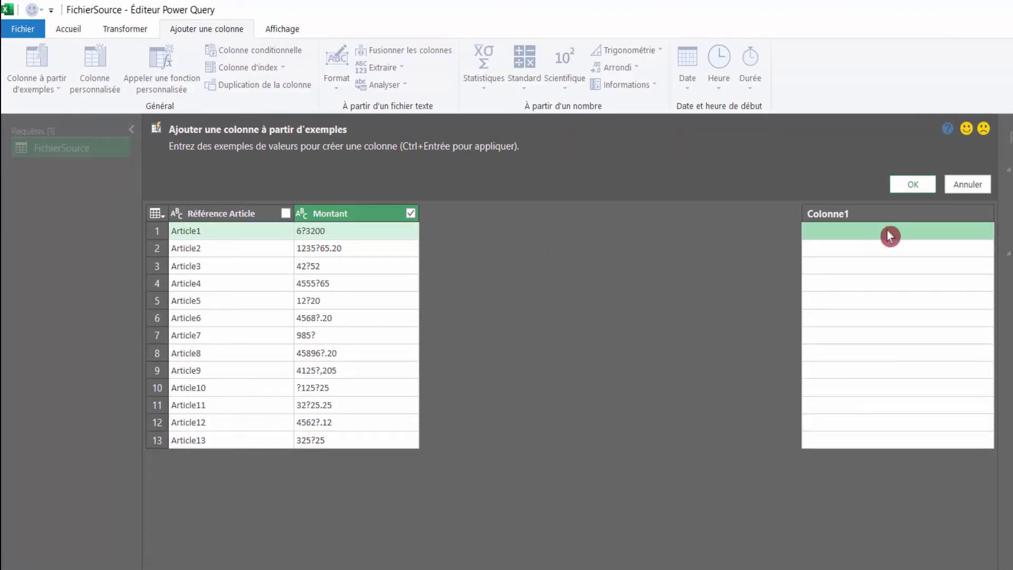
Enter examples 63200 and 123565,20 in Colonne1 and accept the resulting Personnalisé column.
type("63200")
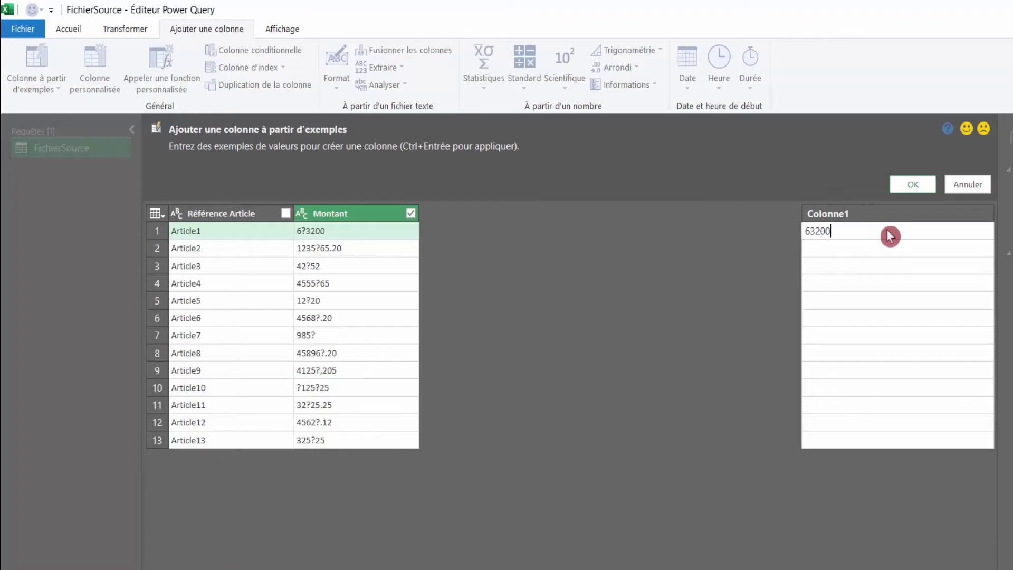
key("Return")
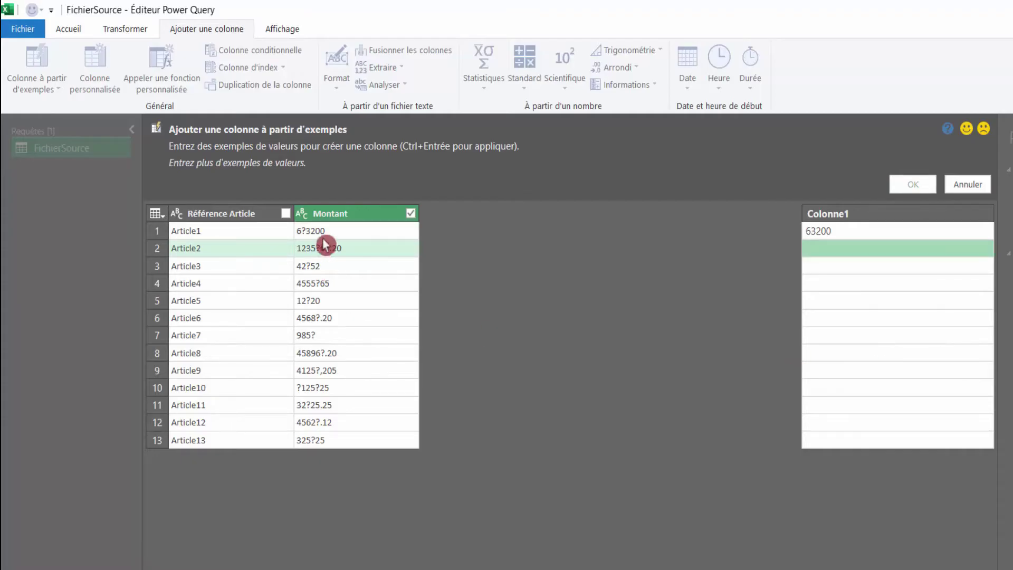
type("123565,20")
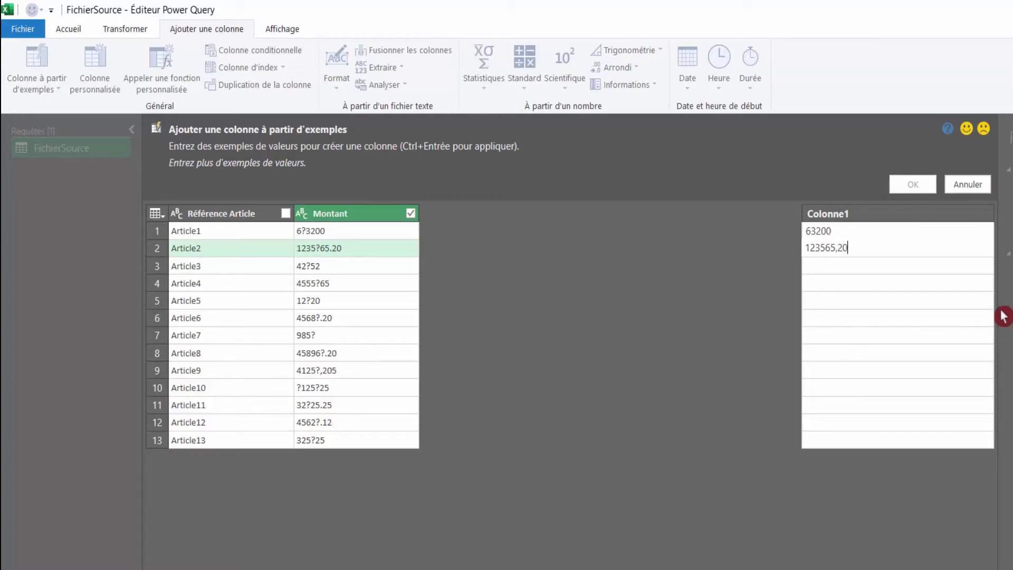
key("Return")
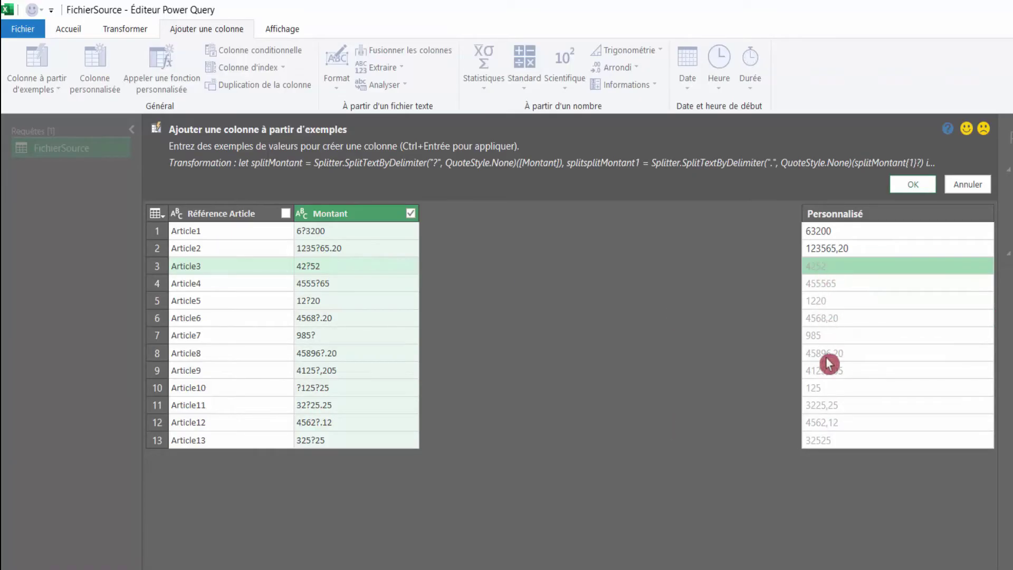
left_click(917, 188)
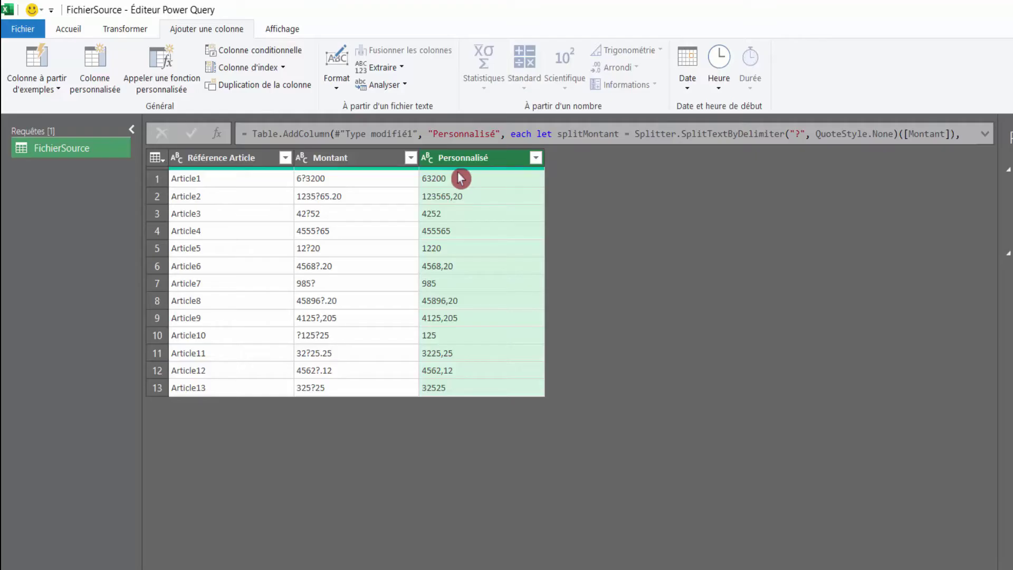
Delete the original Montant column and rename the Personnalisé column to Montant.
left_click(323, 159)
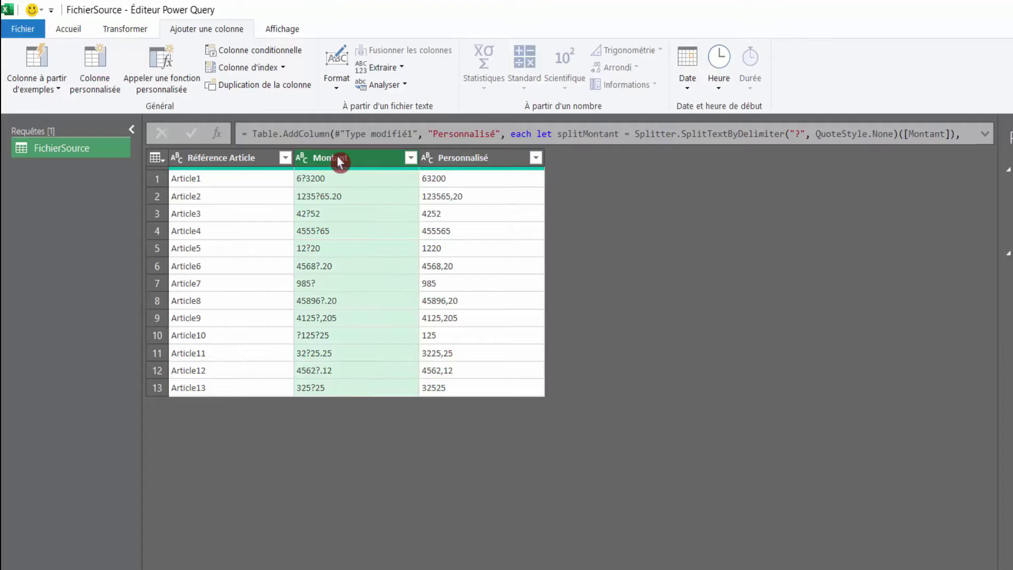
right_click(340, 162)
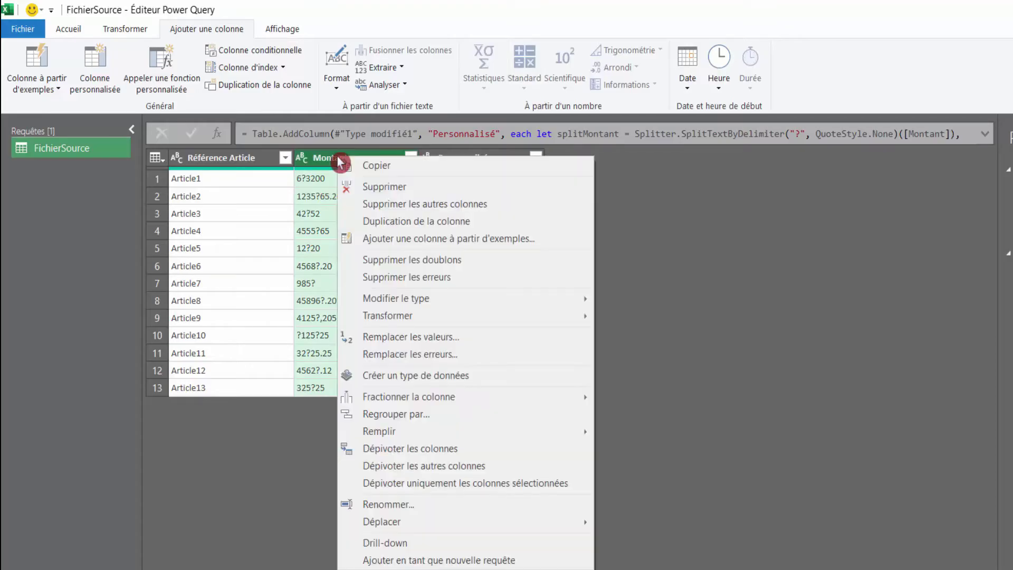
left_click(361, 192)
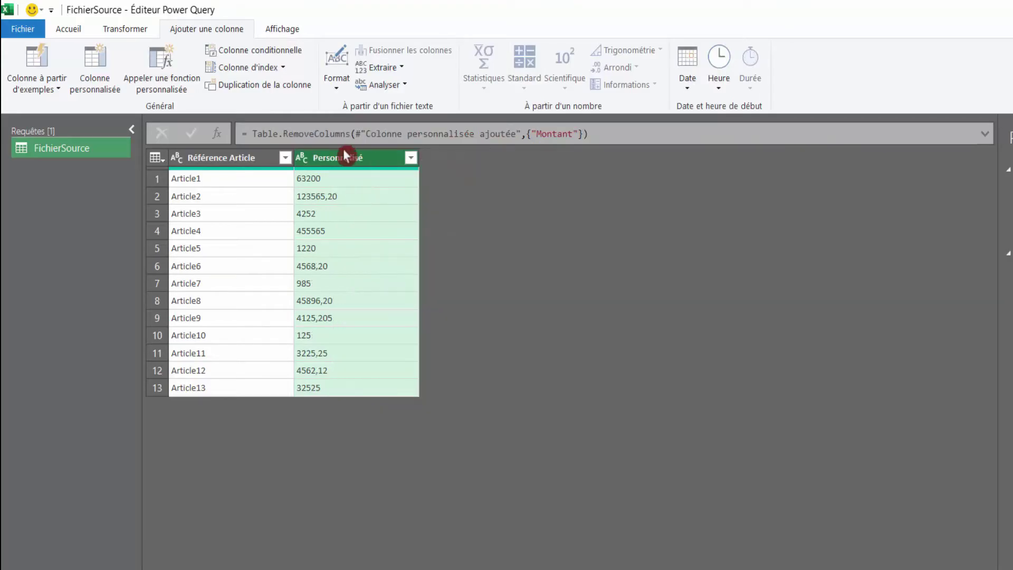
double_click(346, 157)
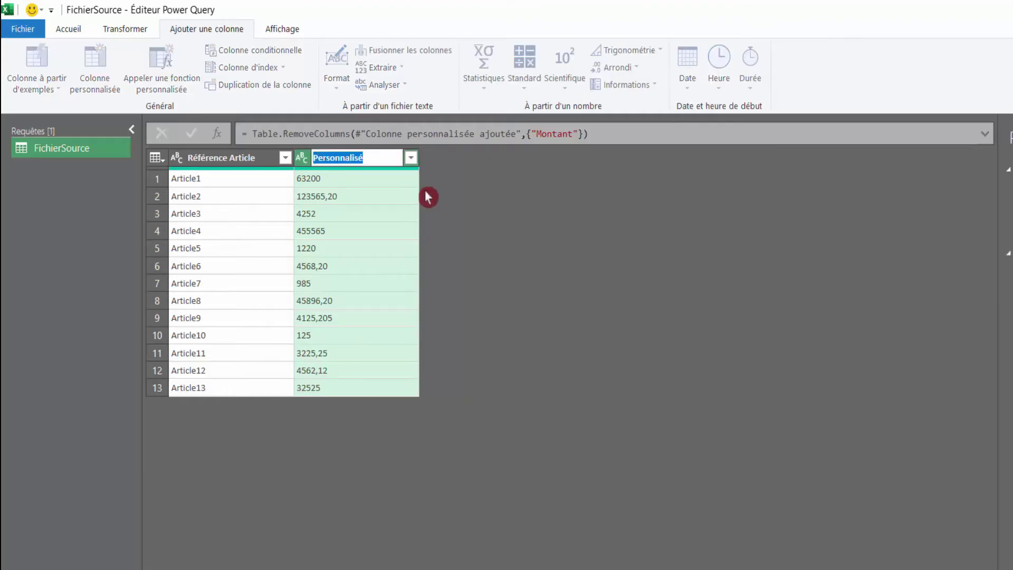
type("Montant")
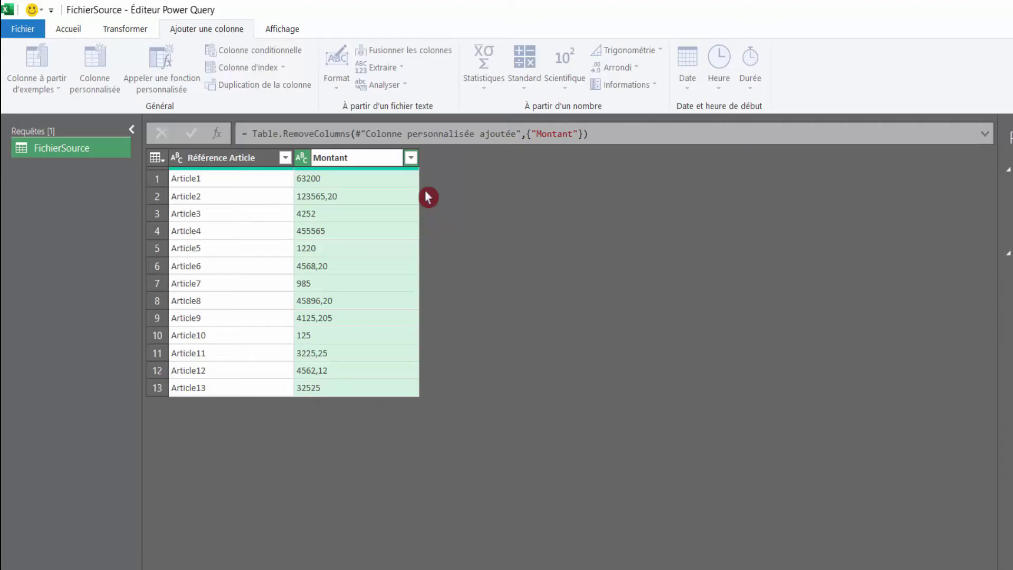
key("Return")
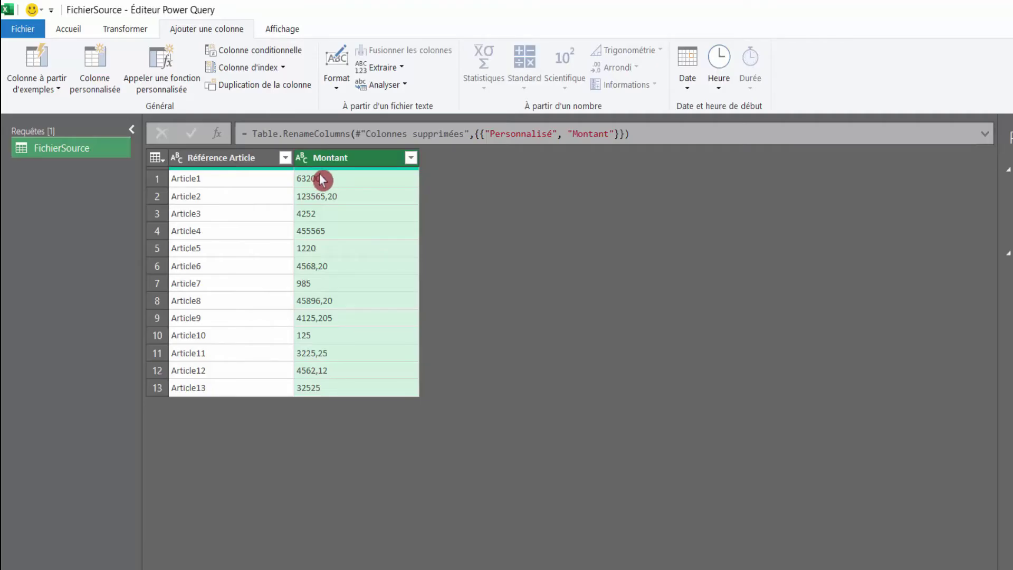
Set the Montant column's data type to Nombre décimal.
left_click(68, 28)
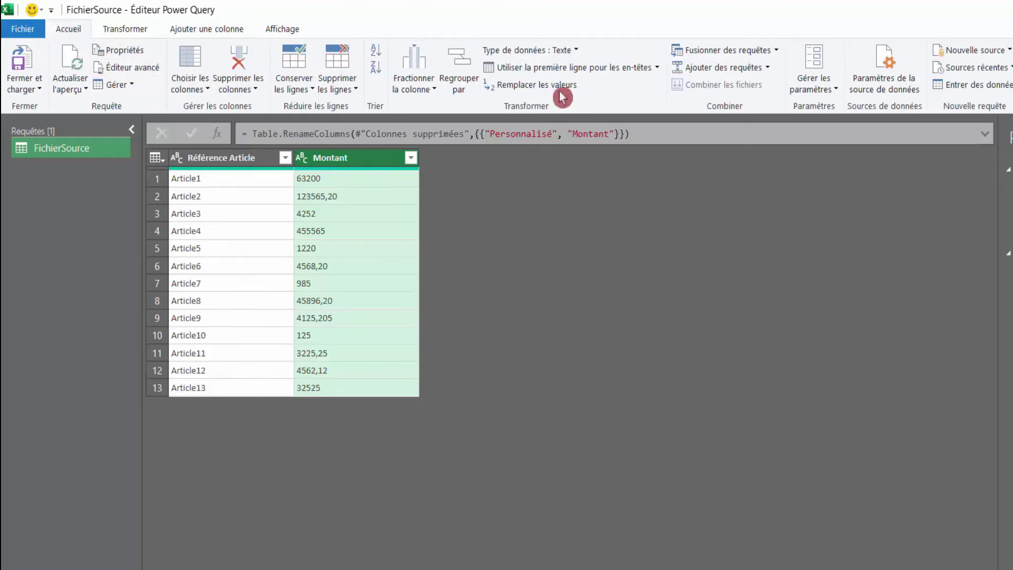
left_click(577, 50)
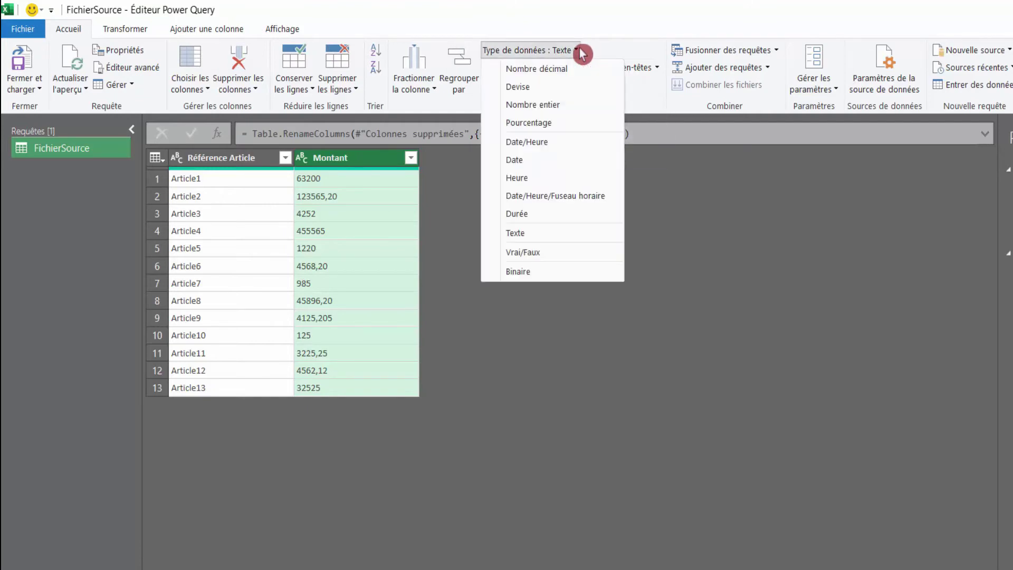
left_click(567, 72)
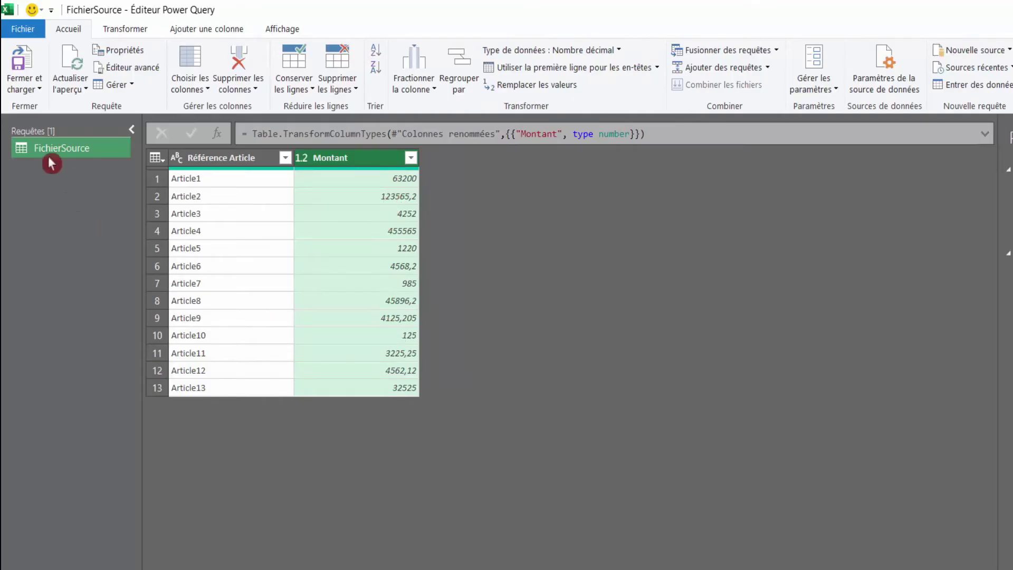
left_click(29, 97)
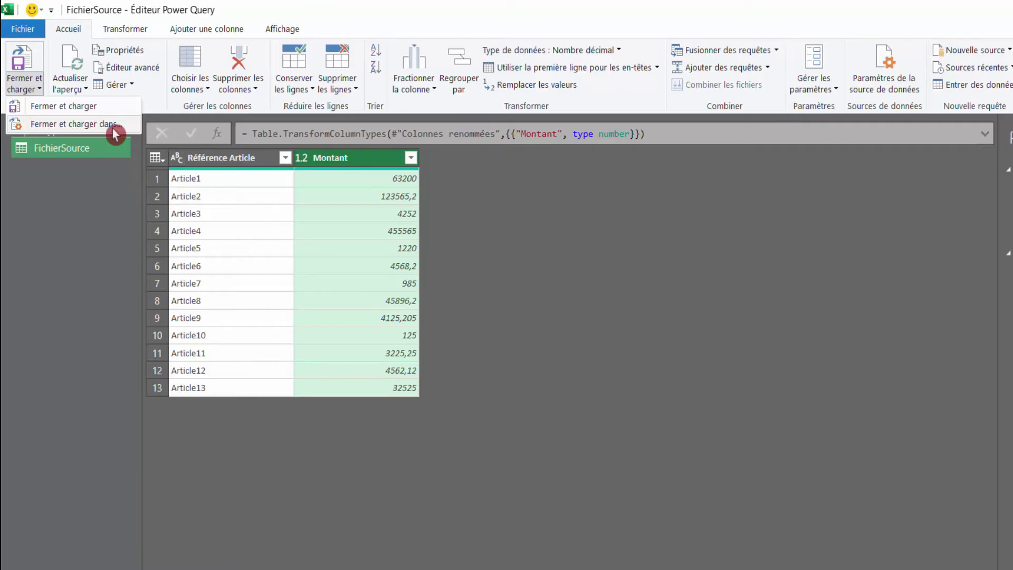
Load the cleaned query into Excel as a 13-row table, check the amounts, and choose to save on closing.
left_click(87, 108)
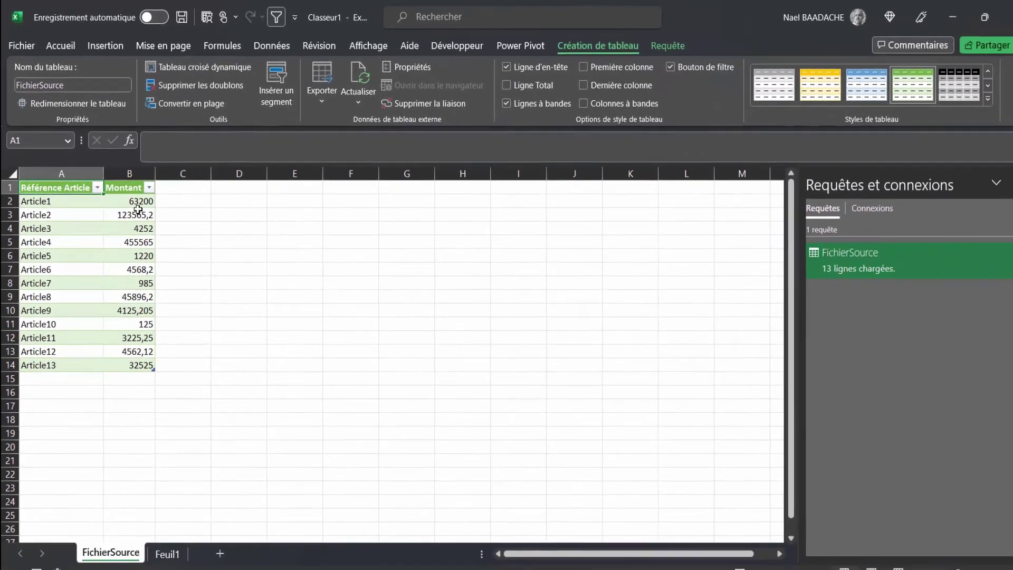
left_click_drag(126, 197, 135, 362)
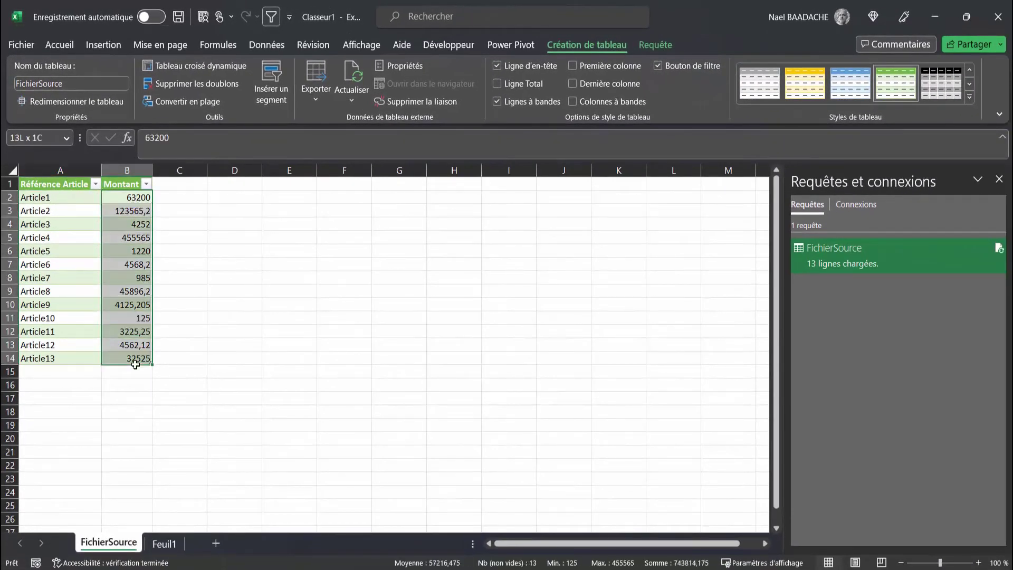
left_click(44, 360)
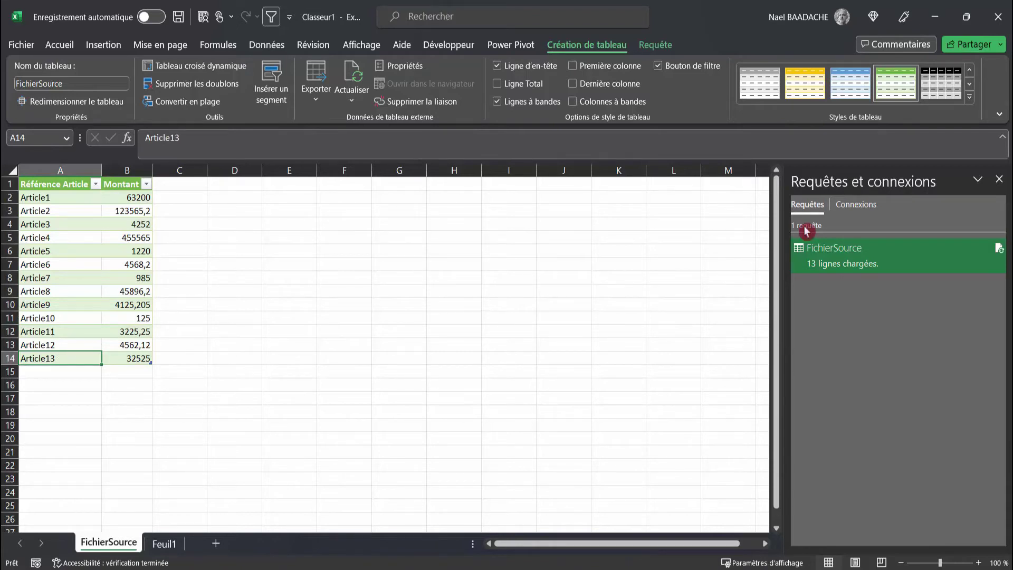
left_click(999, 20)
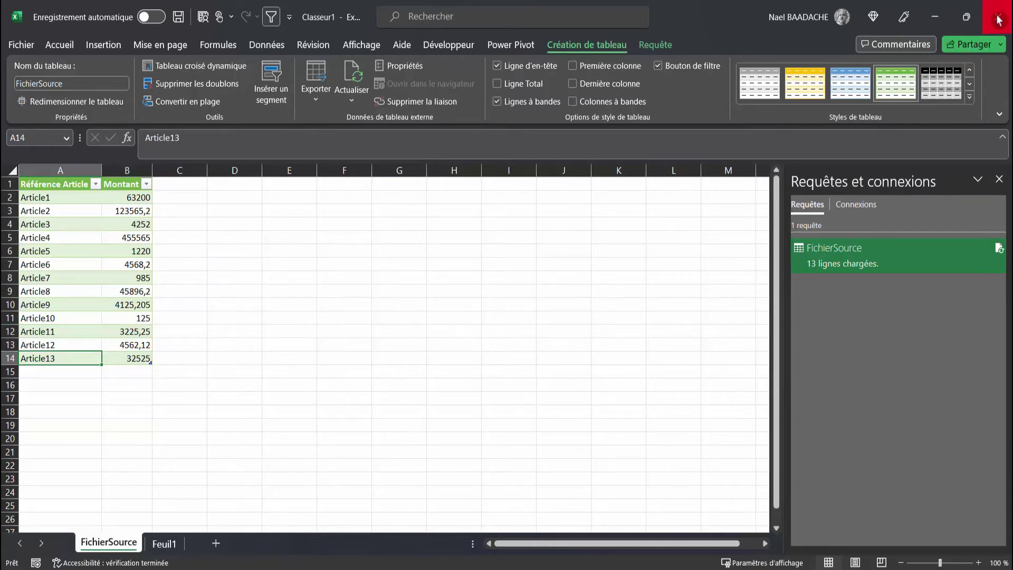
left_click(408, 368)
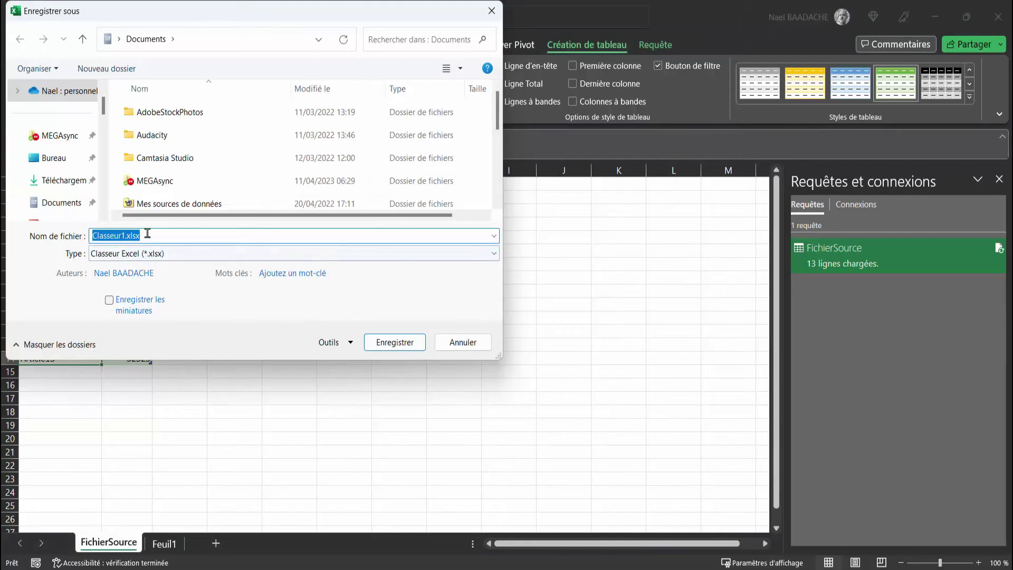
Save the workbook to the Desktop as TestCSV.xlsx.
left_click(94, 235)
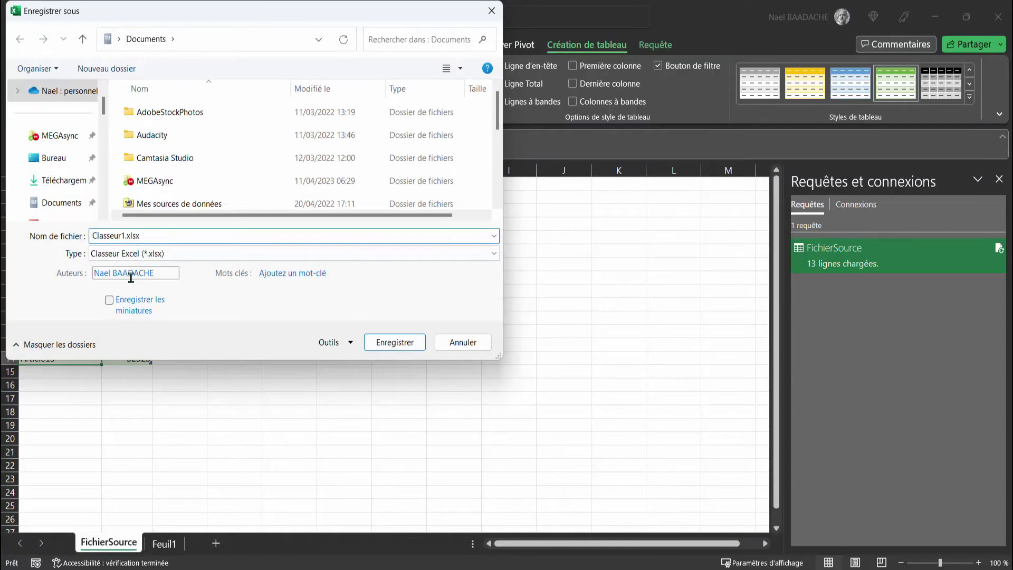
key("Delete")
key("Delete")
key("Delete")
key("Delete")
key("Delete")
key("Delete")
key("Delete")
key("Delete")
type("TestCSV")
left_click(53, 158)
left_click(394, 344)
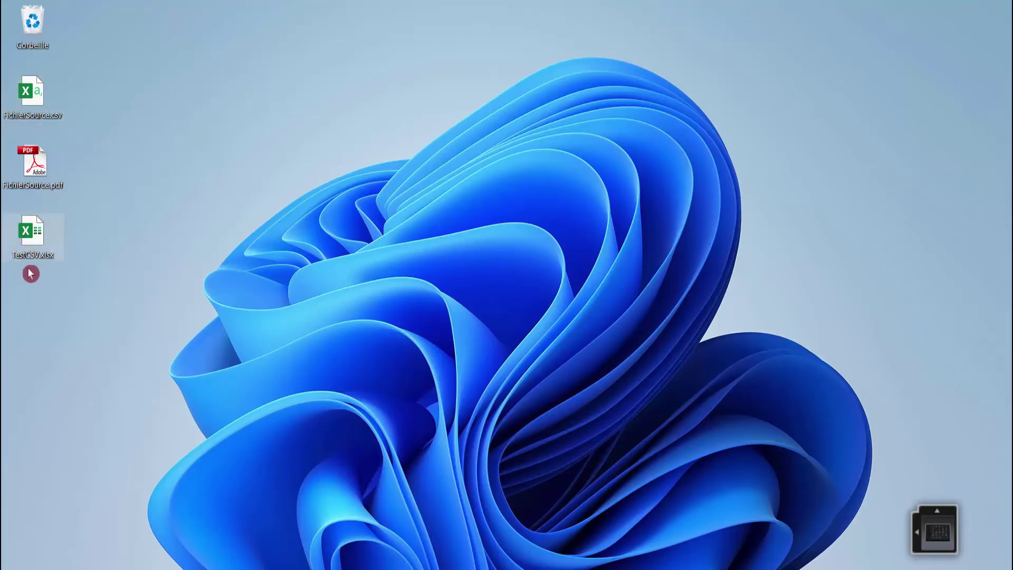
Open FichierSource.csv and add Article14 in A15 with amount 5620?.25 in B15.
double_click(33, 96)
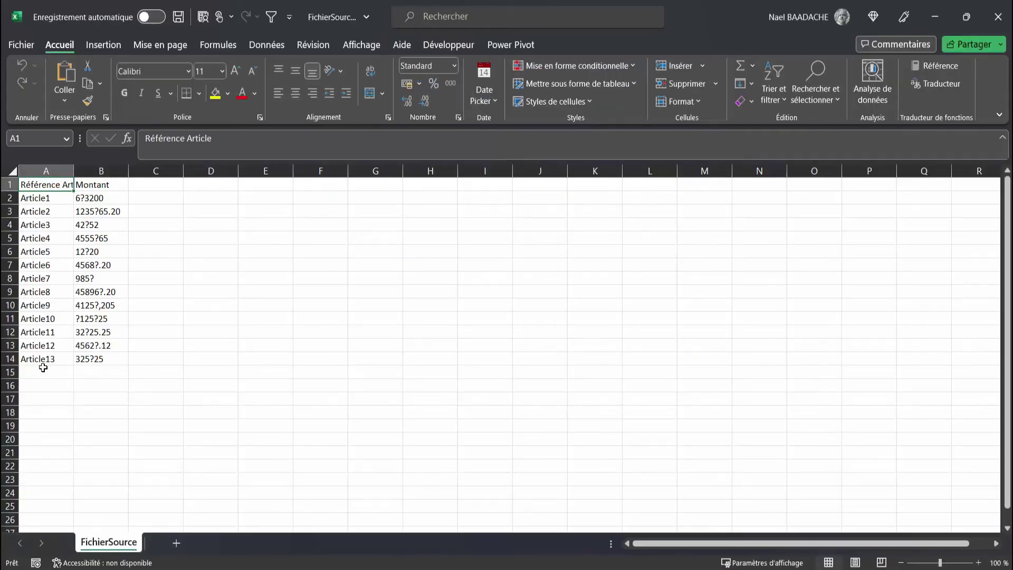
left_click(53, 372)
type("A")
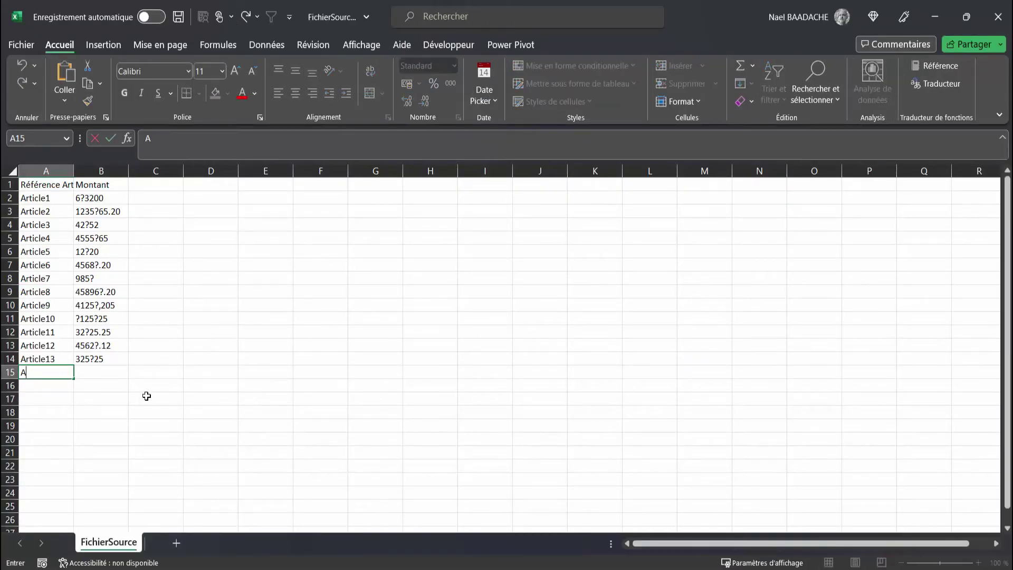
type("rticle14")
key("Return")
key("Up")
key("Right")
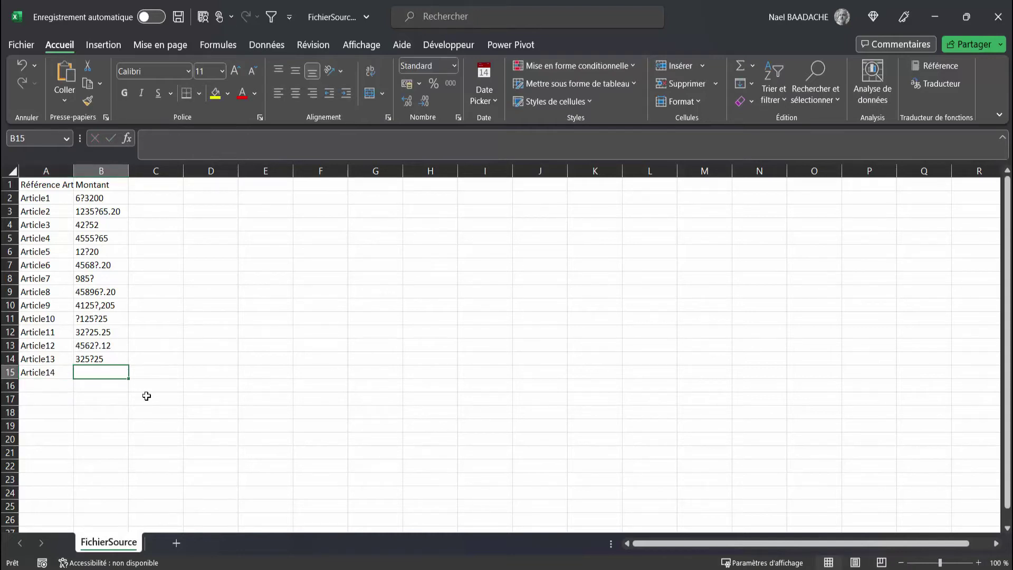
type("56")
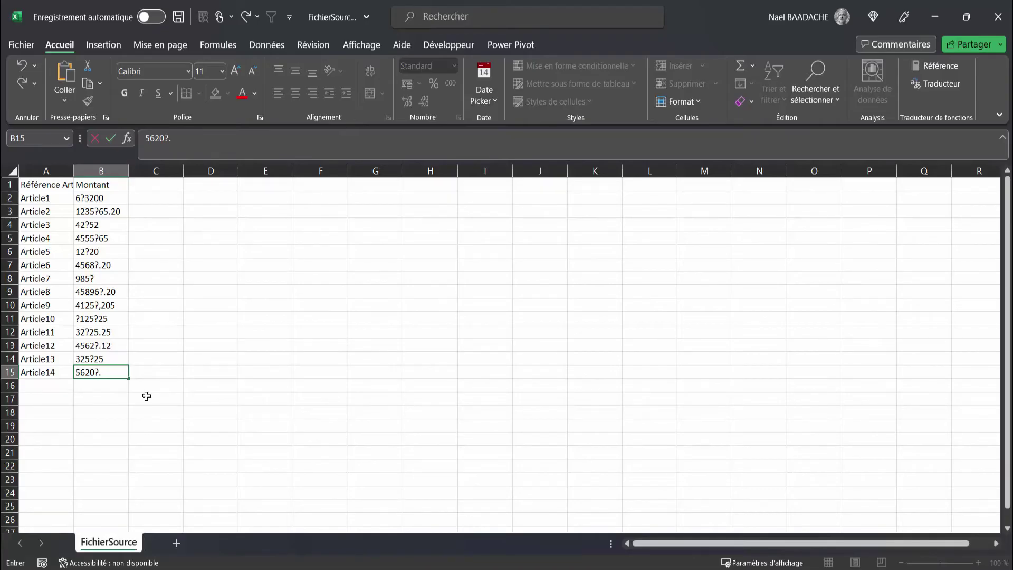
type("25")
key("Return")
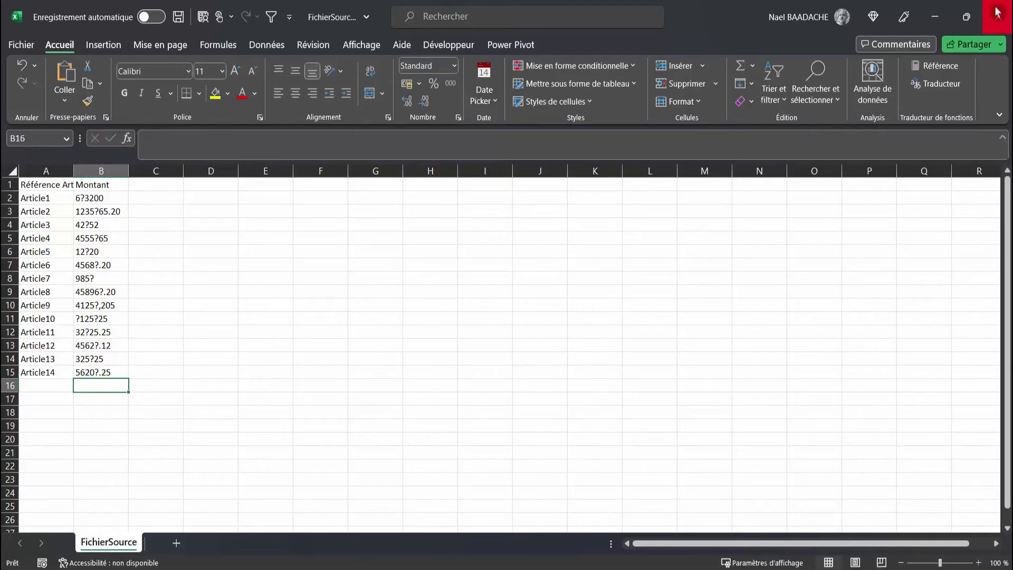
Close Excel, saving over FichierSource.csv and replacing the existing file.
left_click(1001, 17)
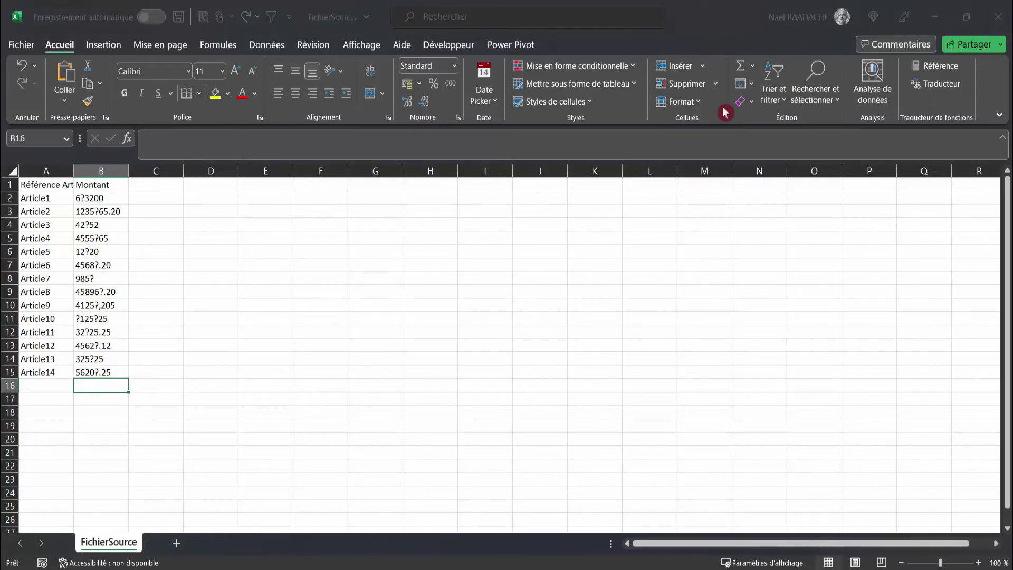
left_click(440, 312)
left_click(405, 313)
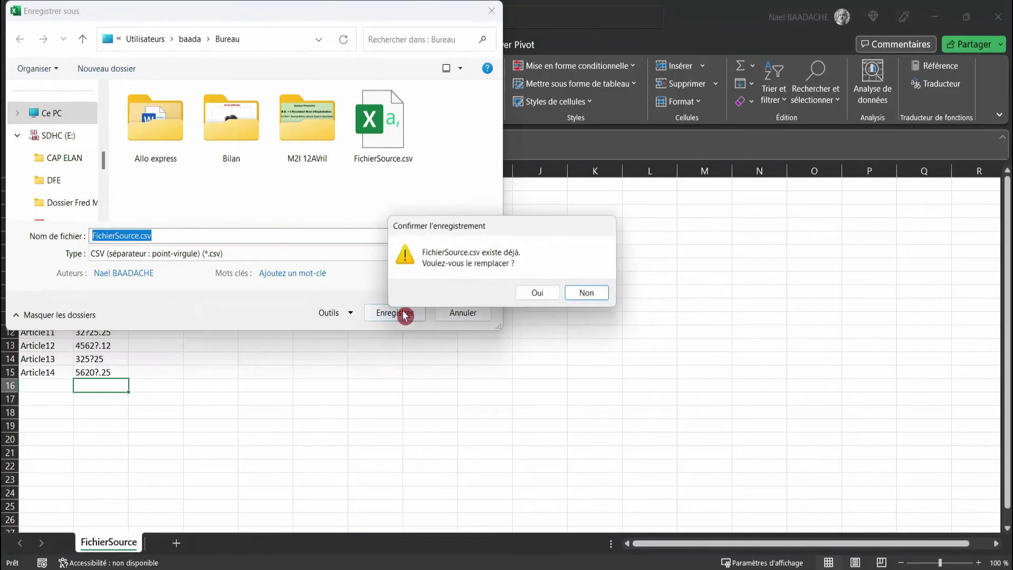
left_click(531, 292)
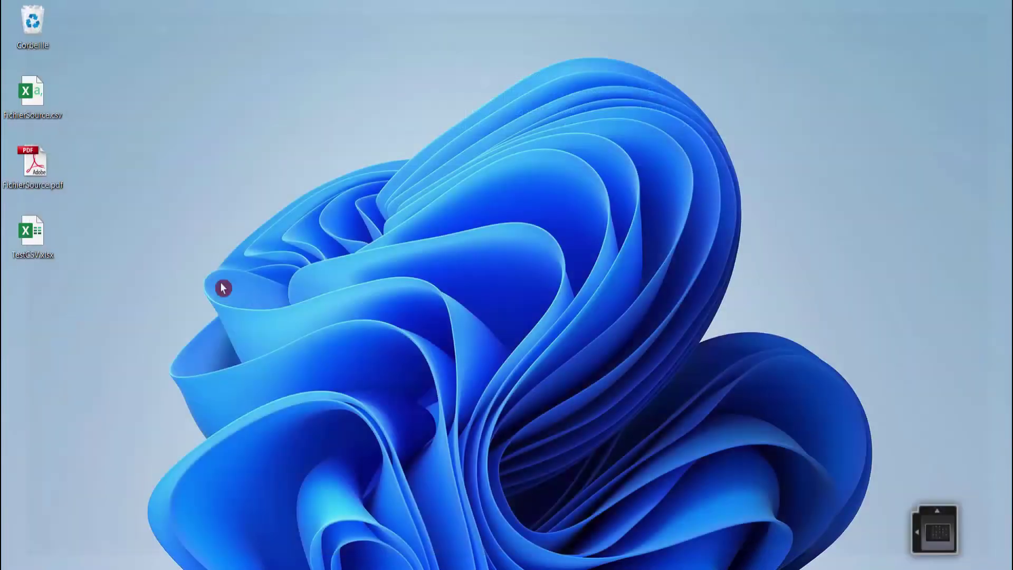
Open TestCSV.xlsx from the desktop and enable its data connection content.
double_click(32, 230)
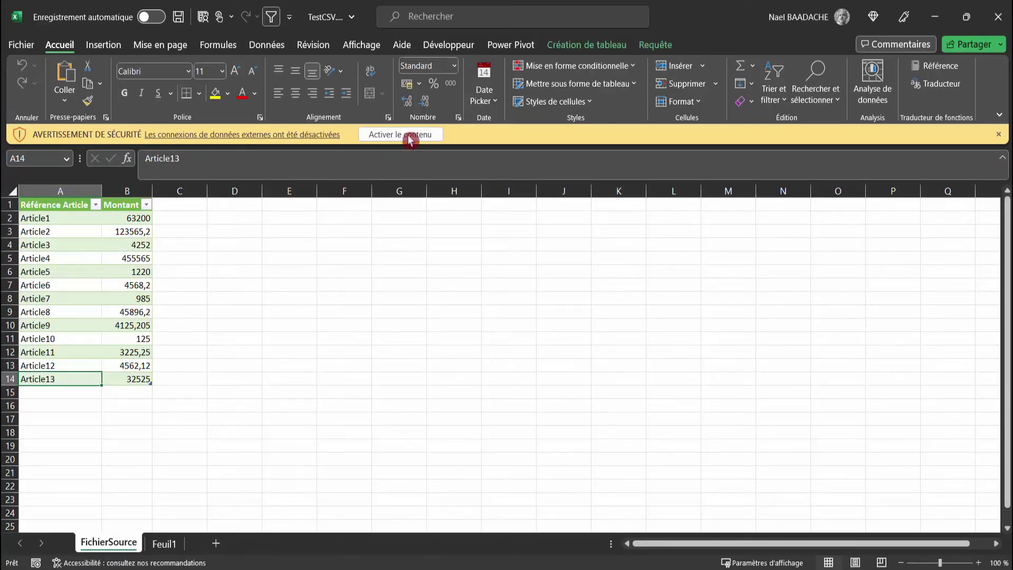
left_click(410, 138)
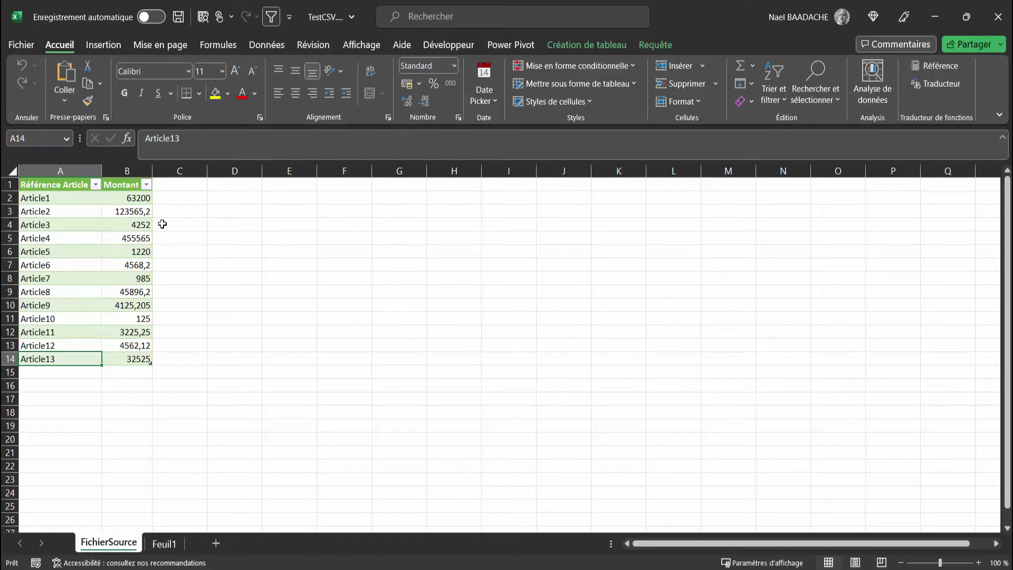
left_click(45, 235)
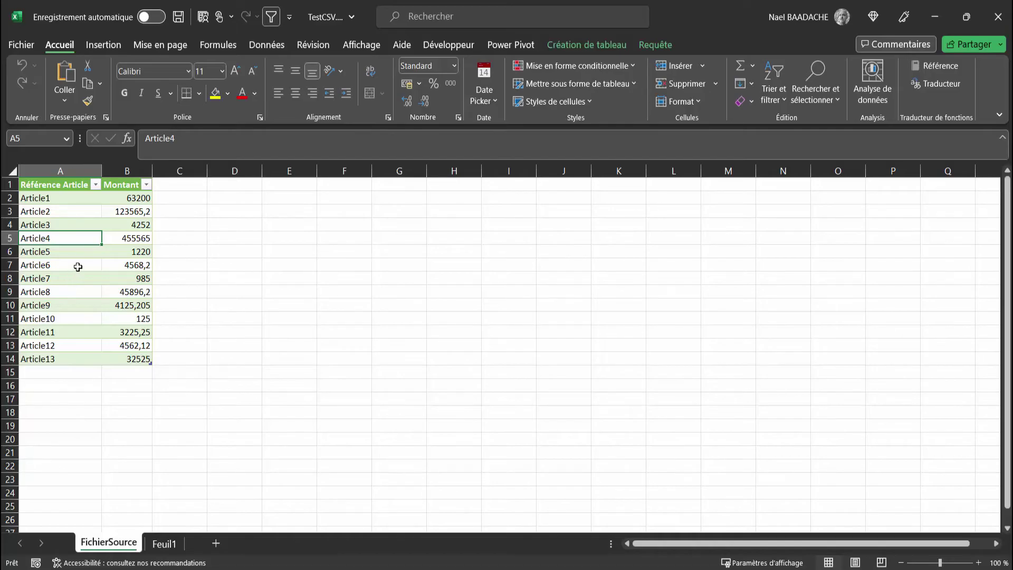
left_click(274, 39)
left_click(156, 103)
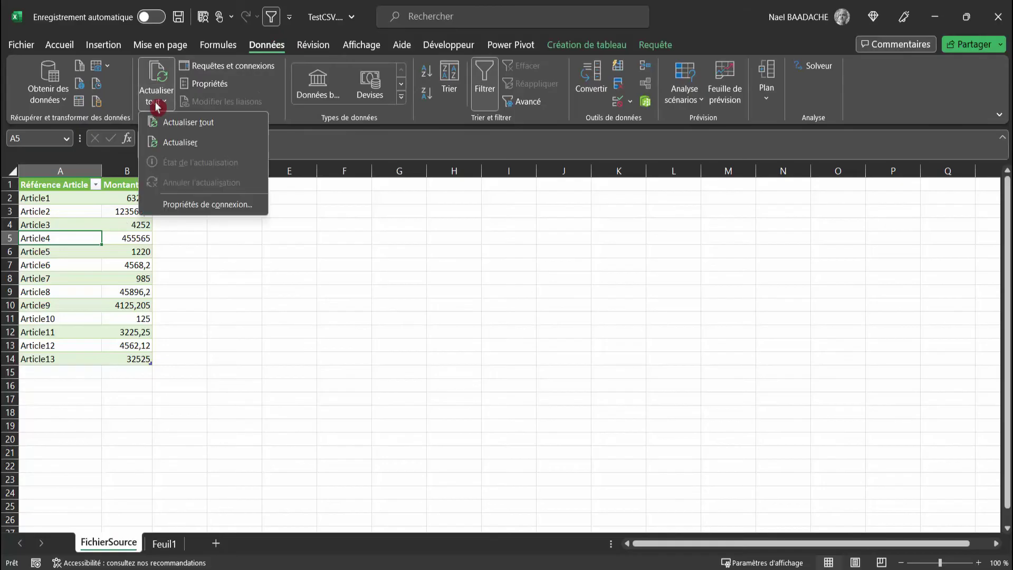
left_click(74, 259)
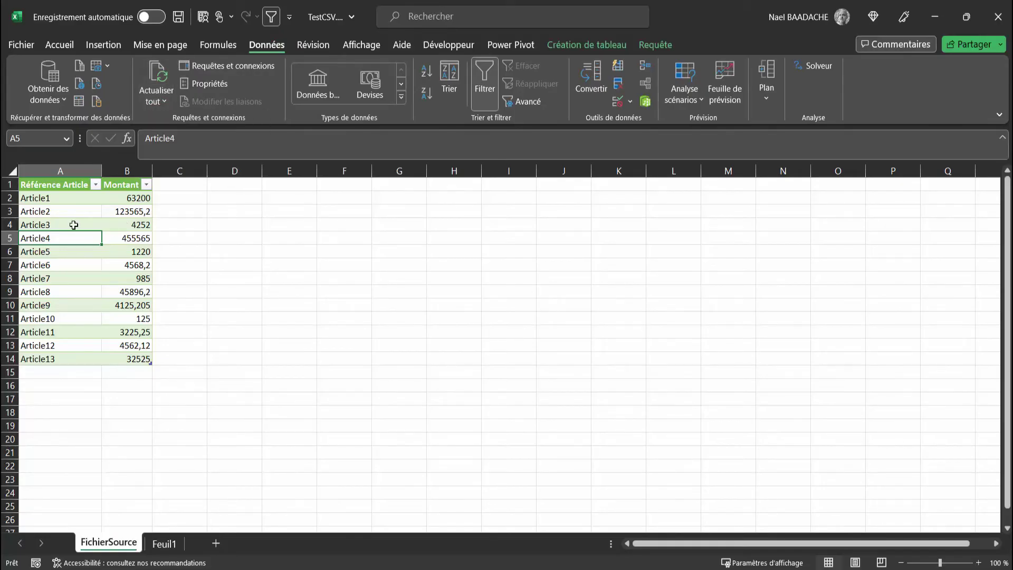
Refresh the FichierSource table, confirm Article14 shows 5620,25, then save and close the workbook.
left_click(74, 225)
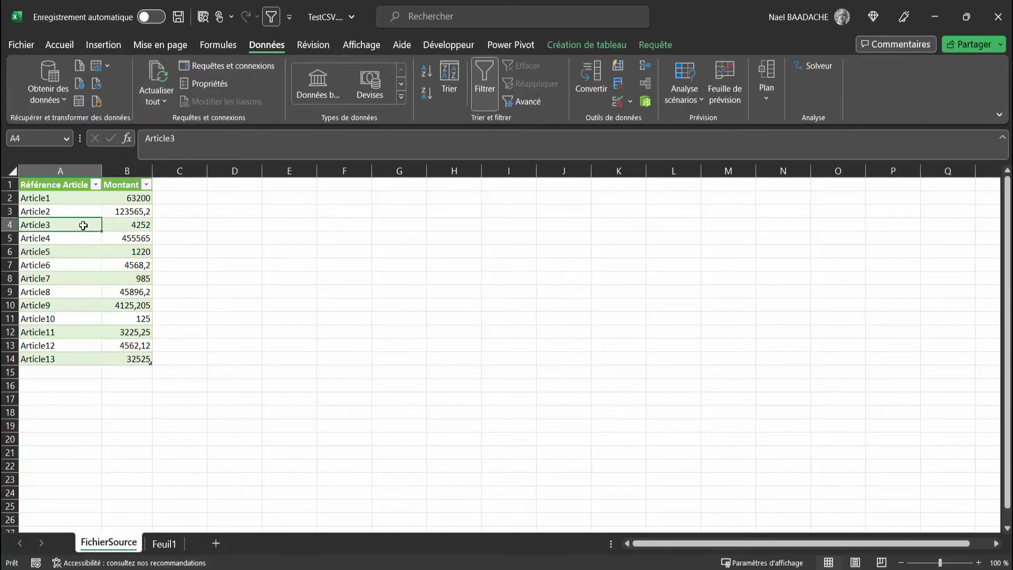
right_click(85, 227)
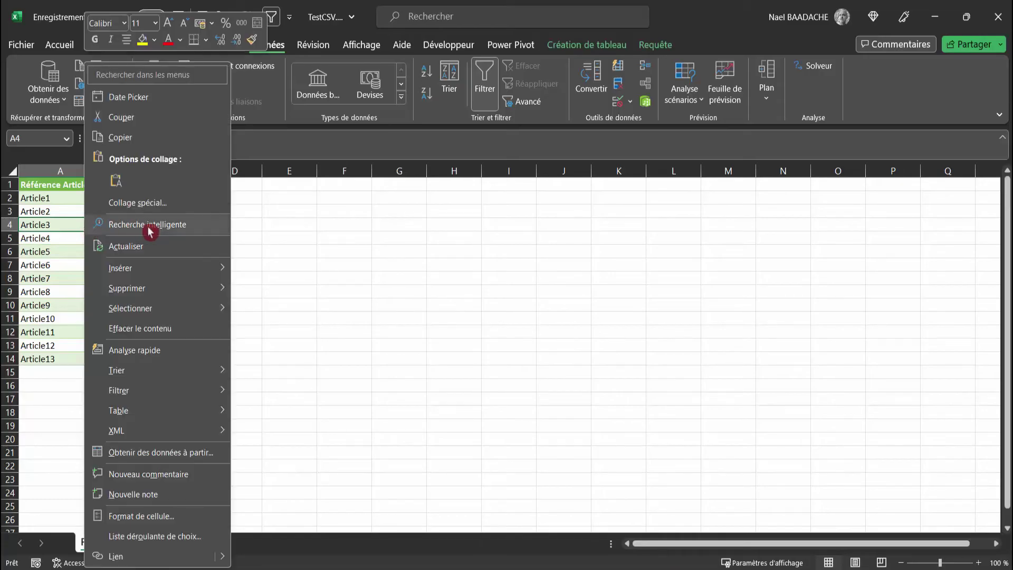
left_click(125, 246)
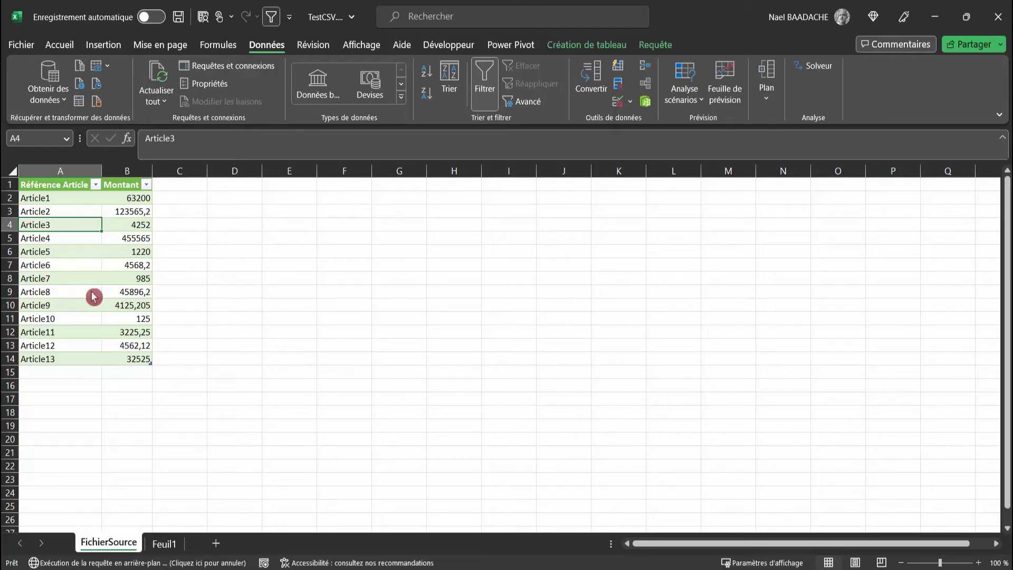
left_click(32, 373)
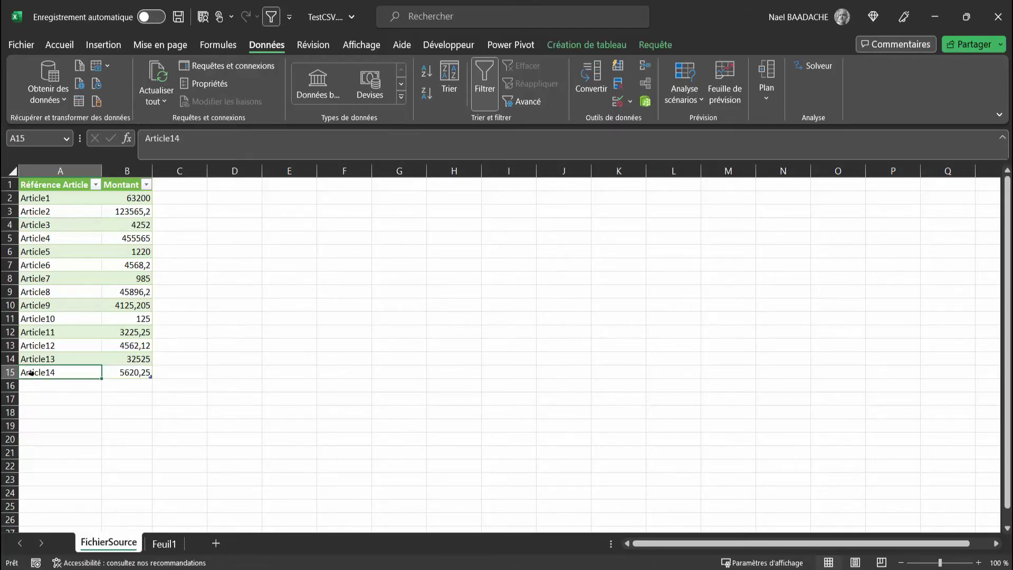
left_click(122, 372)
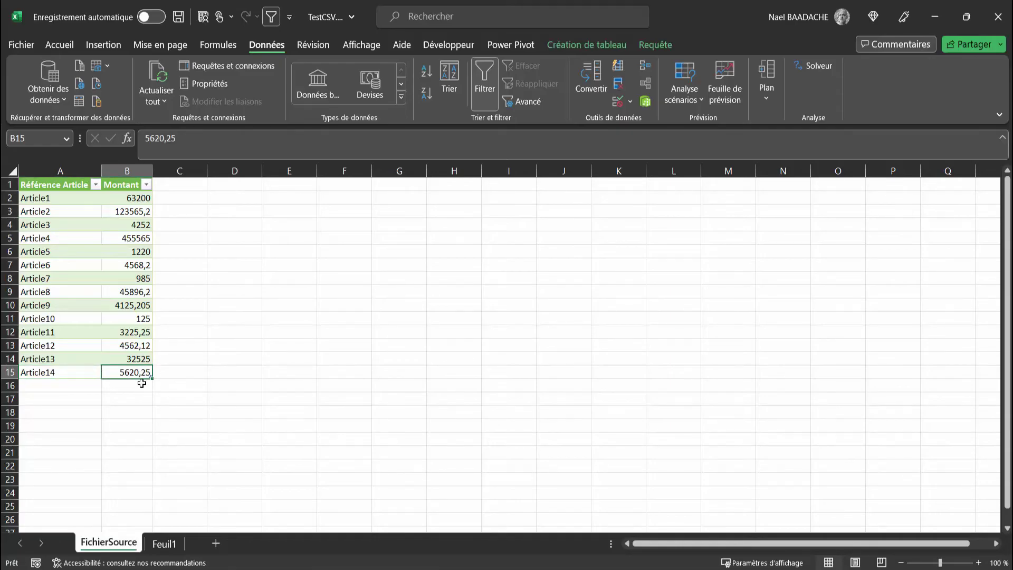
left_click_drag(132, 200, 132, 375)
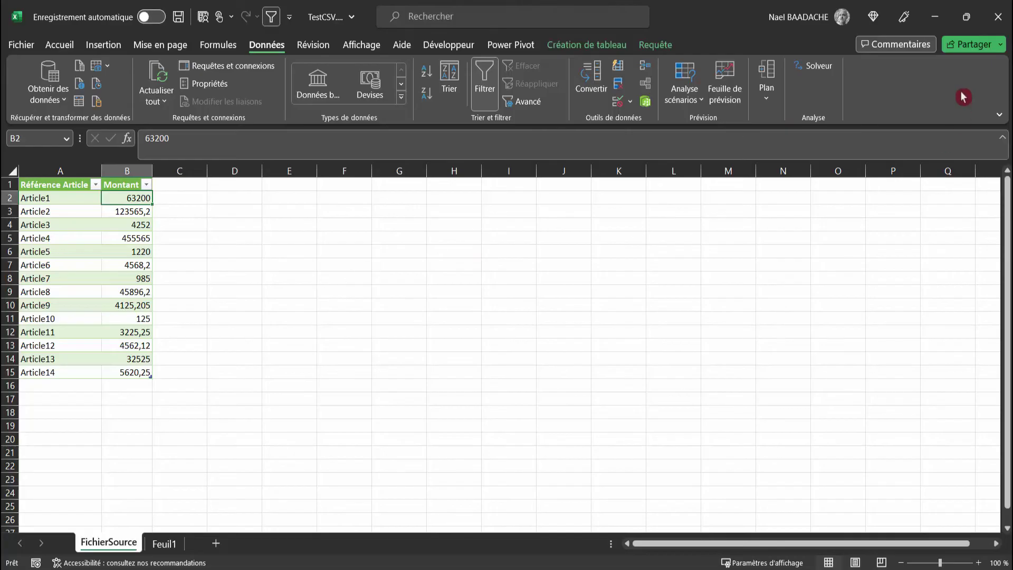
left_click(998, 17)
left_click(442, 314)
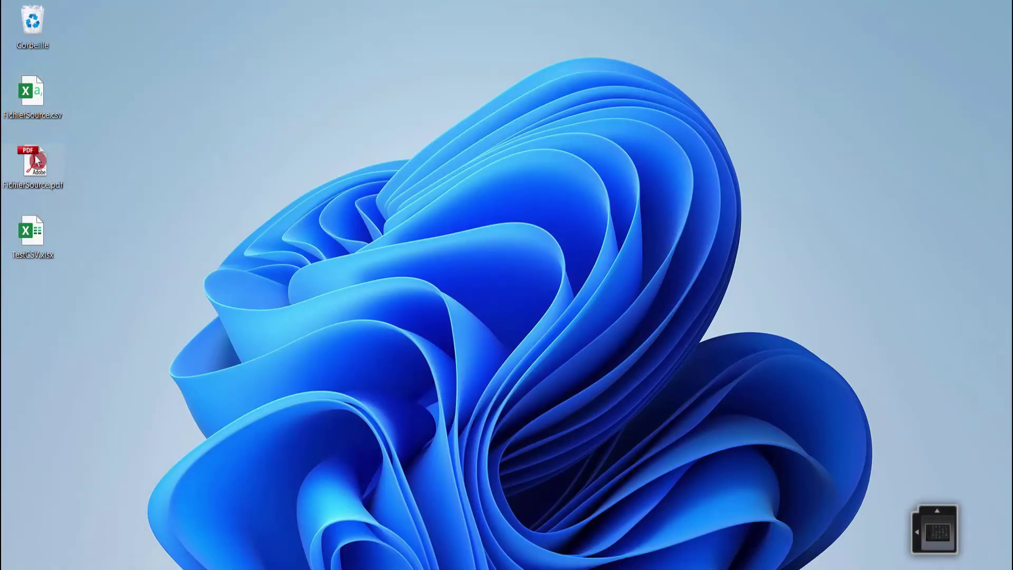
Review FichierSource.pdf in Acrobat, close it, and bring up the Windows Start menu.
double_click(37, 160)
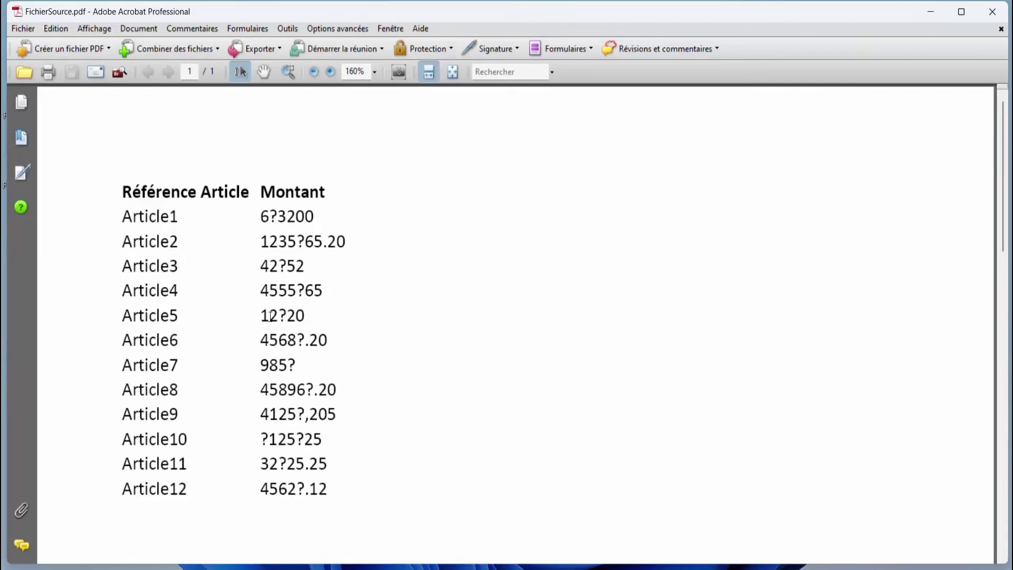
left_click(994, 15)
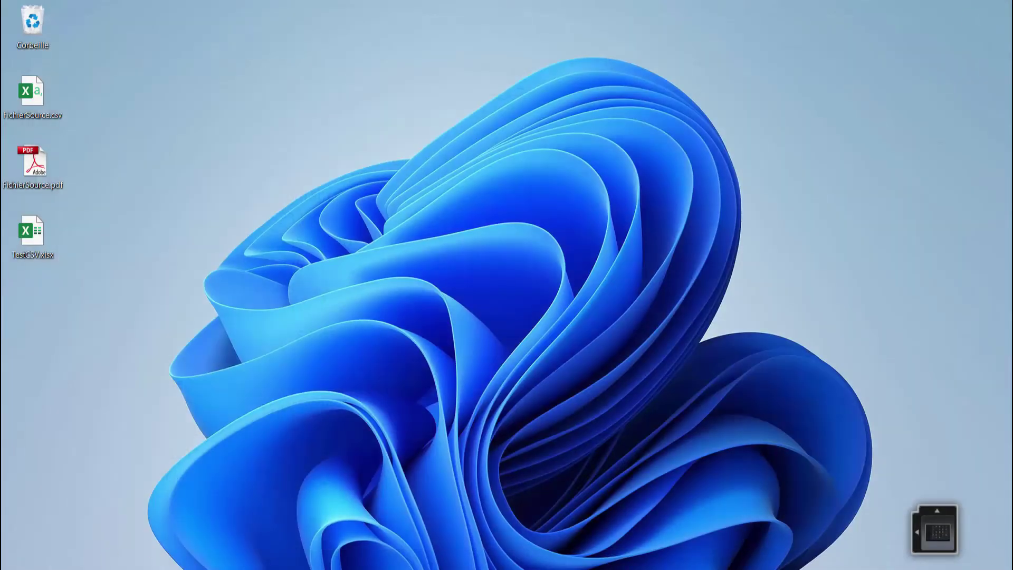
key("super")
Launch Excel and create a new blank workbook.
left_click(477, 175)
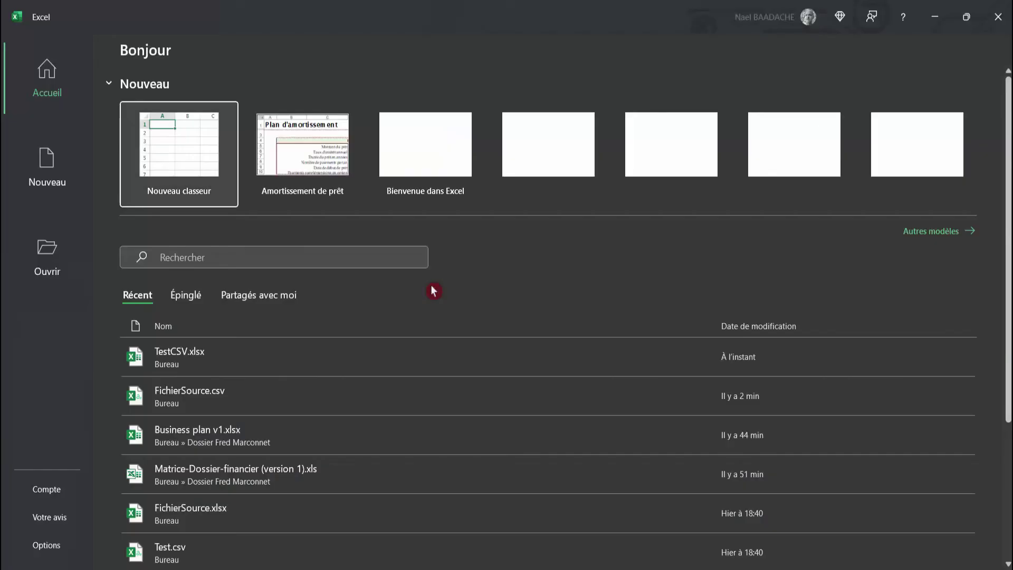
left_click(169, 163)
left_click(111, 225)
left_click(116, 209)
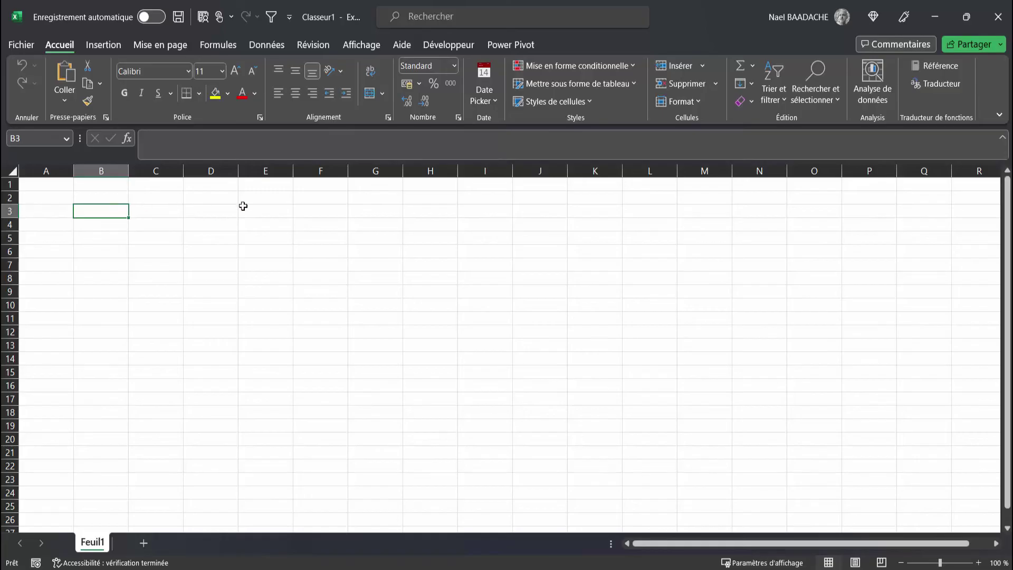
Import FichierSource.pdf from the Desktop with Données > Obtenir des données > À partir d'un fichier PDF.
left_click(272, 46)
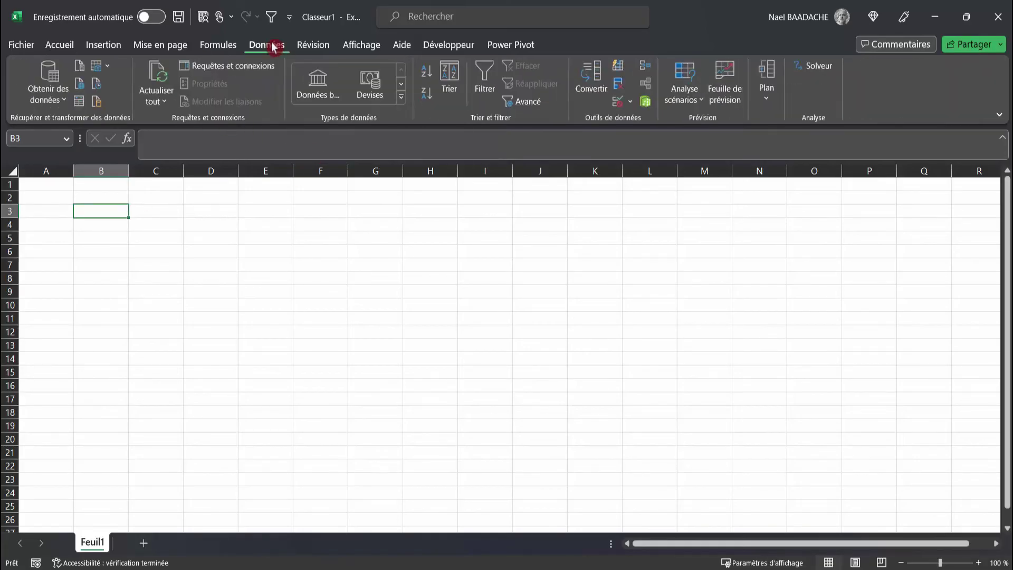
left_click(48, 100)
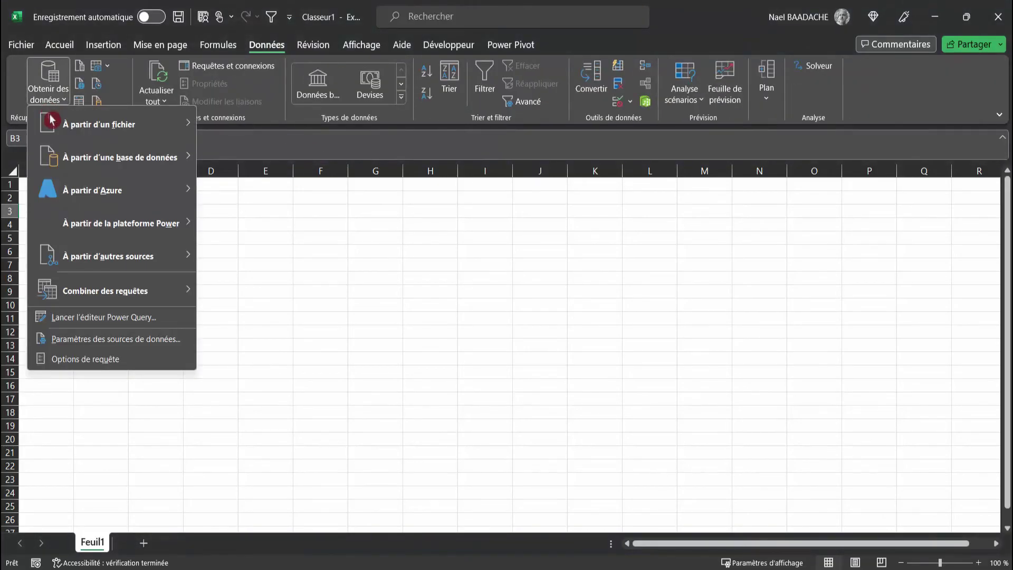
mouse_move(99, 124)
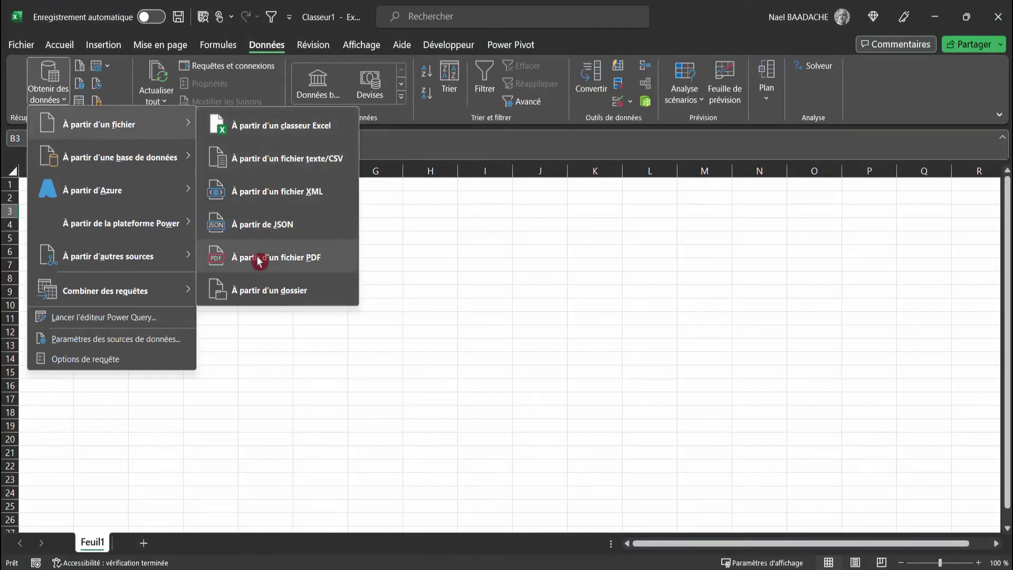
left_click(259, 261)
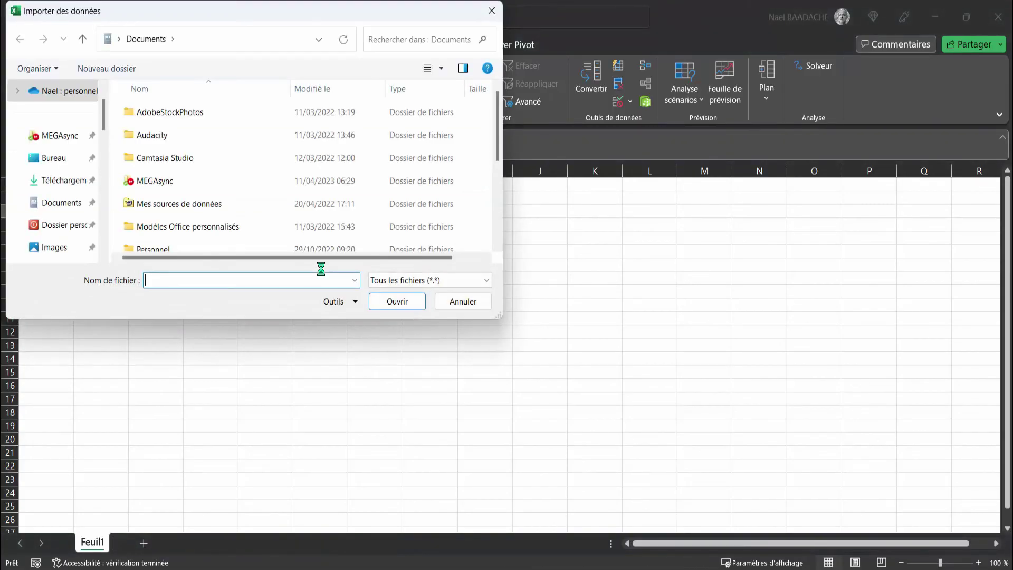
left_click(54, 158)
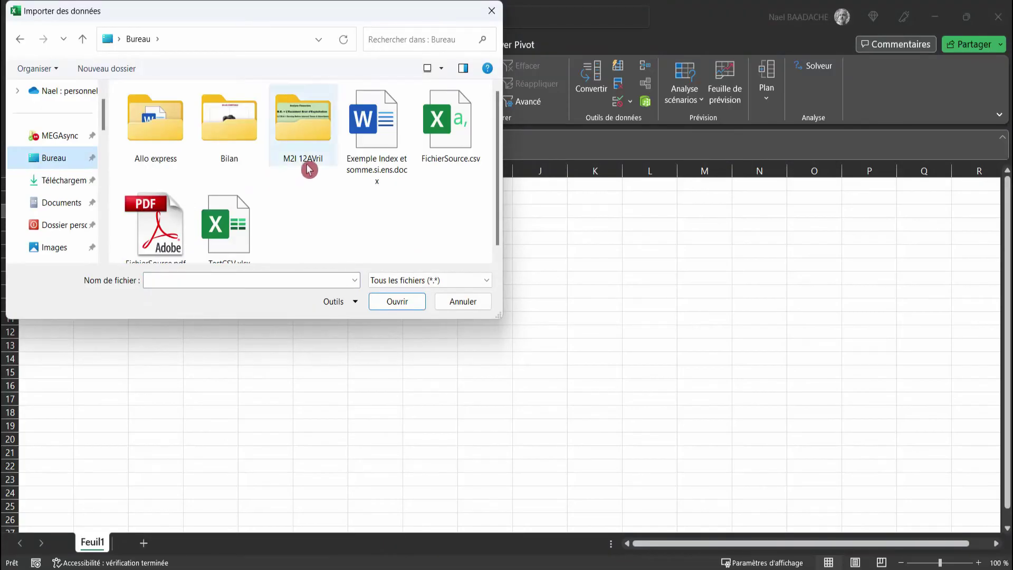
scroll(308, 169, "down", 1)
left_click(140, 212)
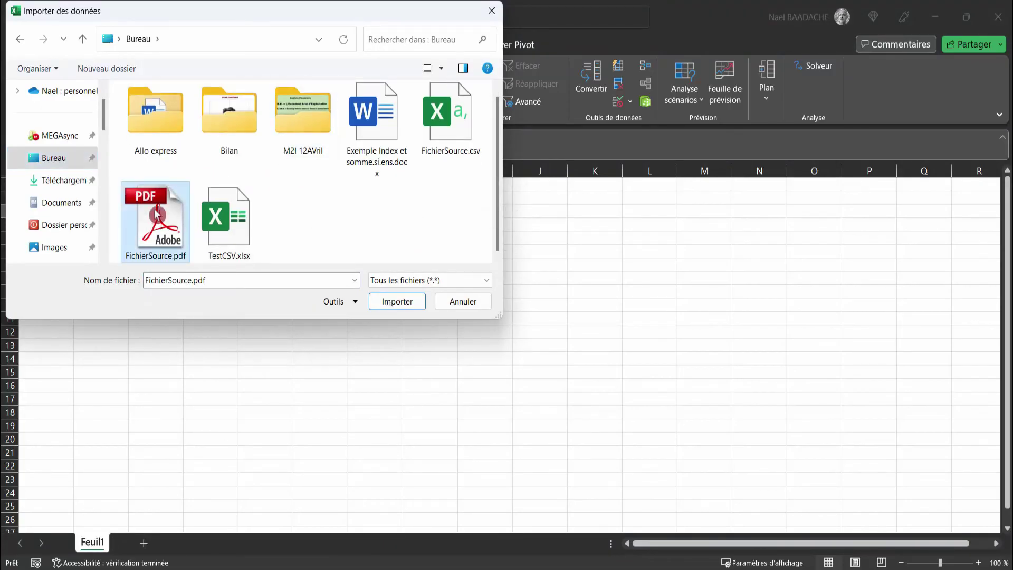
left_click(407, 305)
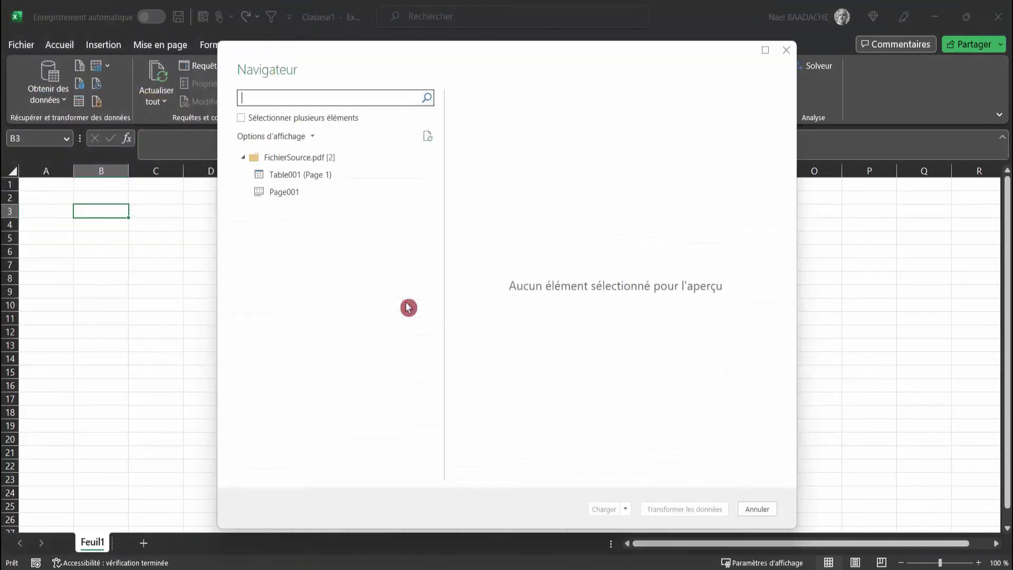
Select Table001 (Page 1) in the Navigator and open it with Transformer les données.
left_click(287, 176)
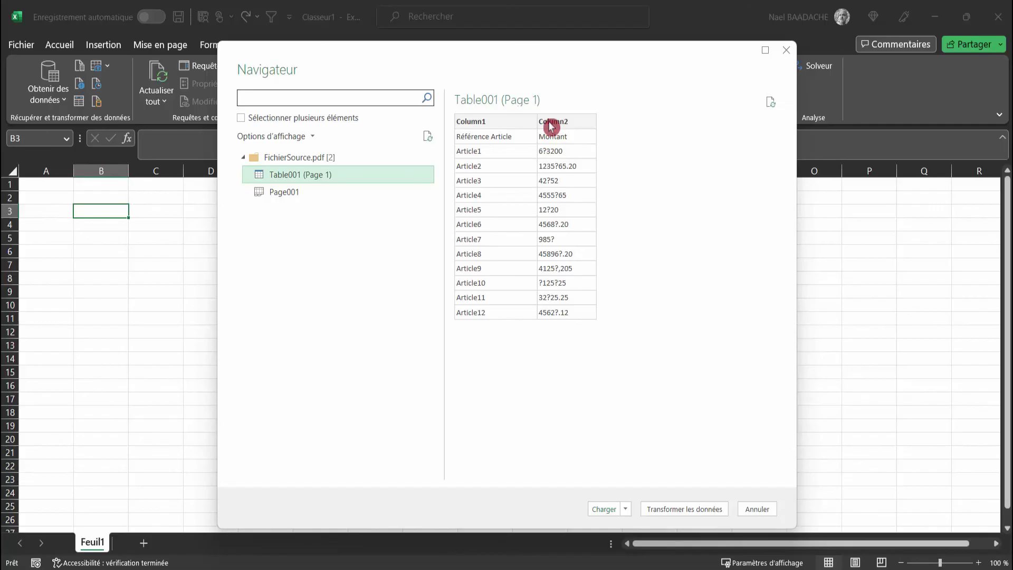
left_click(672, 512)
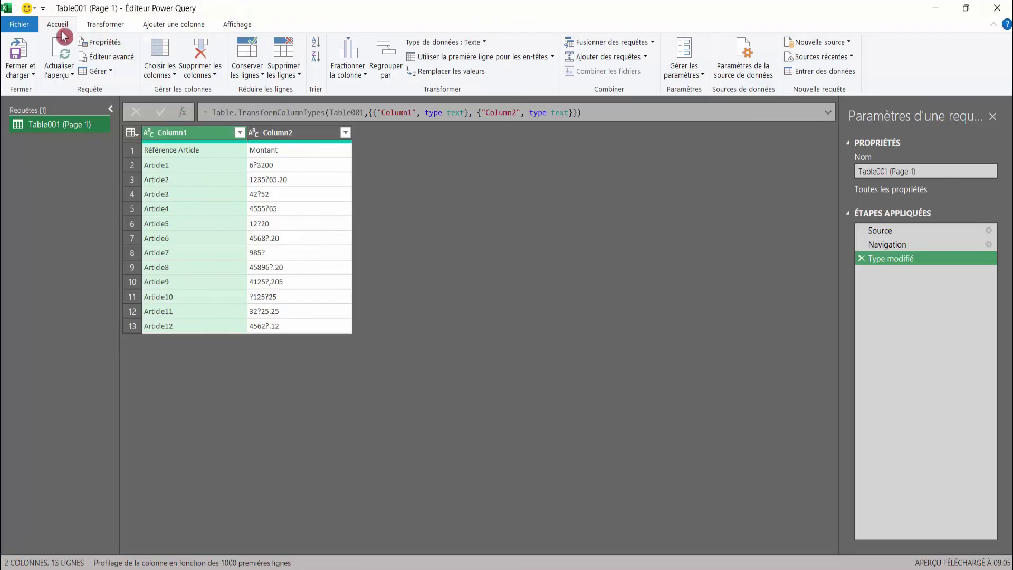
Promote the first row to headers, giving Référence Article and Montant columns, and select Montant.
left_click(99, 26)
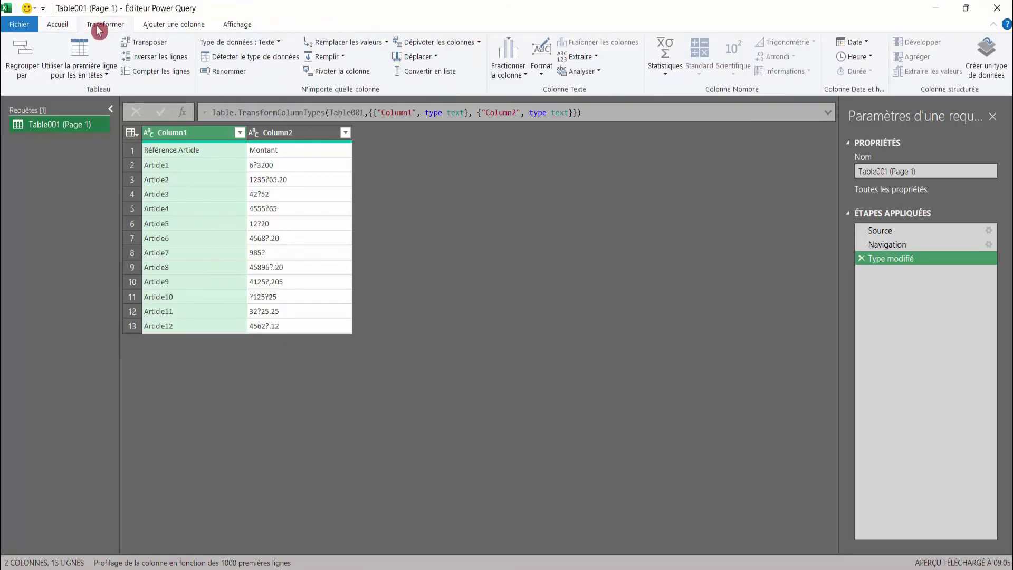
left_click(108, 75)
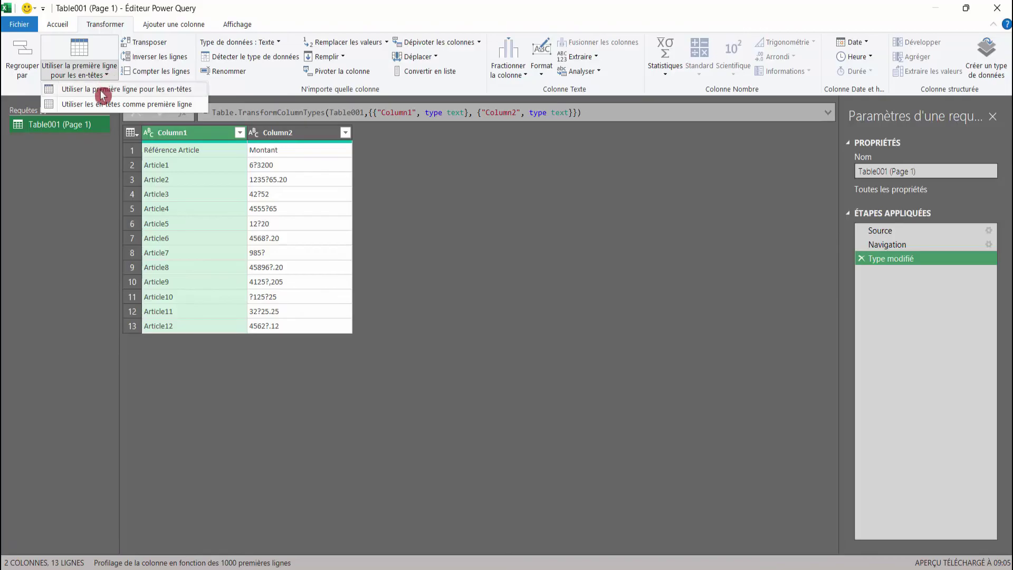
left_click(102, 94)
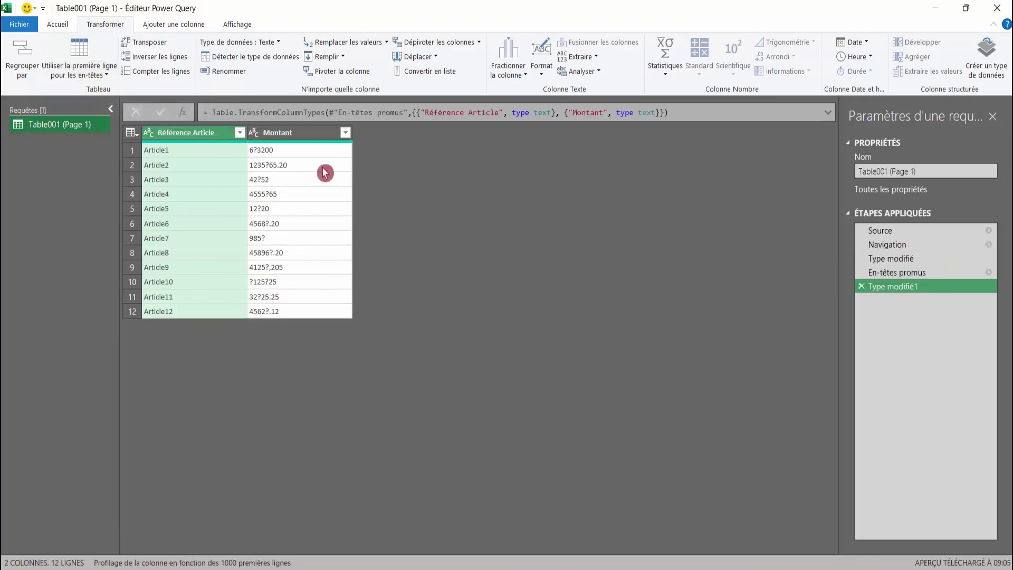
left_click(285, 133)
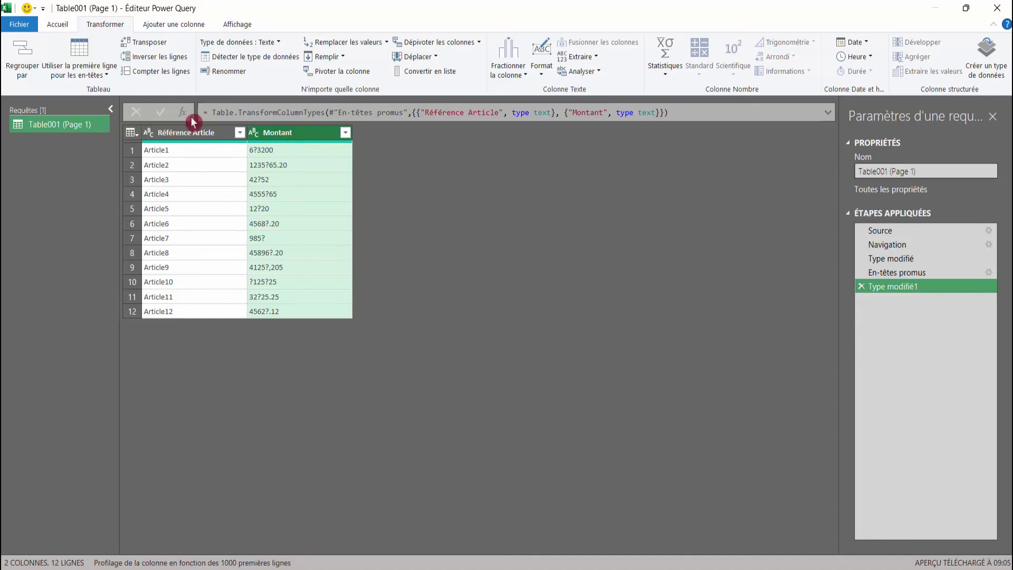
left_click(177, 26)
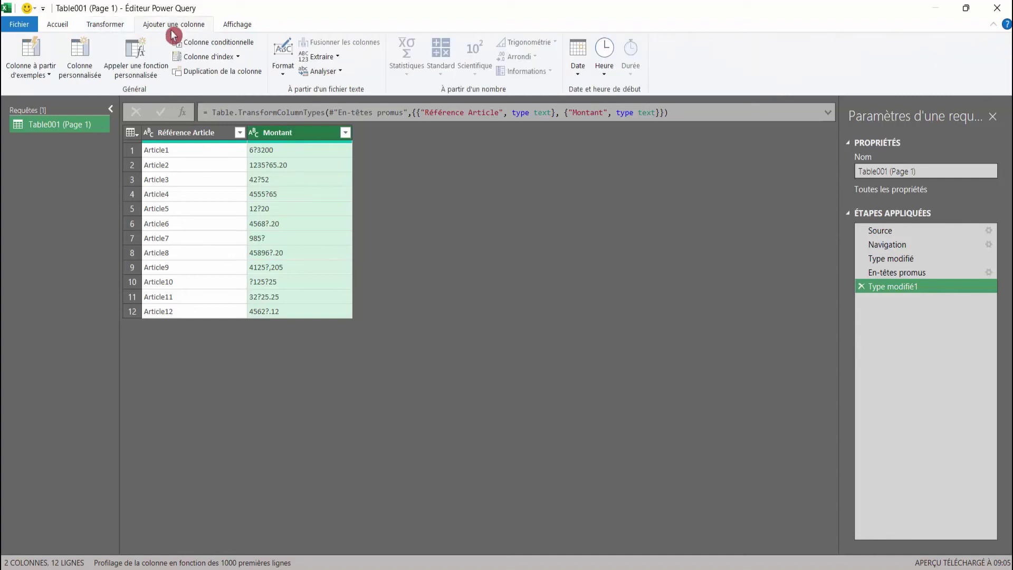
Add a column from examples of Montant, entering 63200 and 123565,20 to strip the ? characters.
left_click(42, 80)
left_click(51, 105)
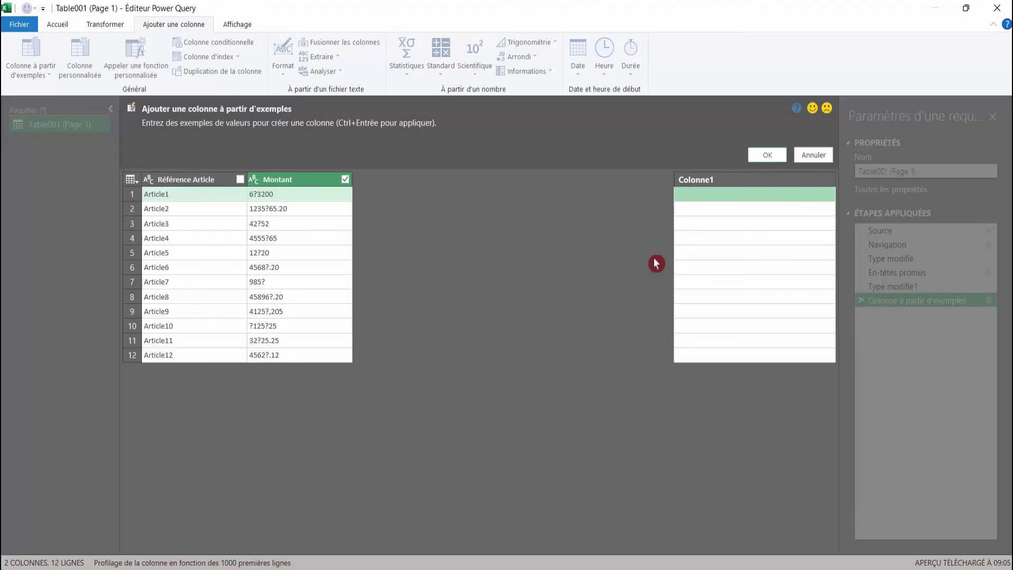
type("63200")
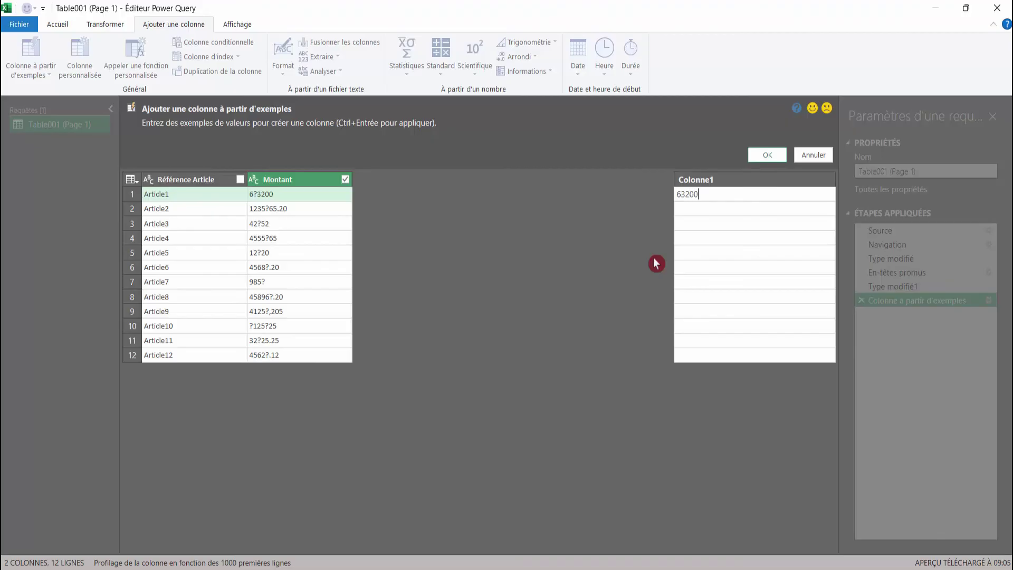
key("Return")
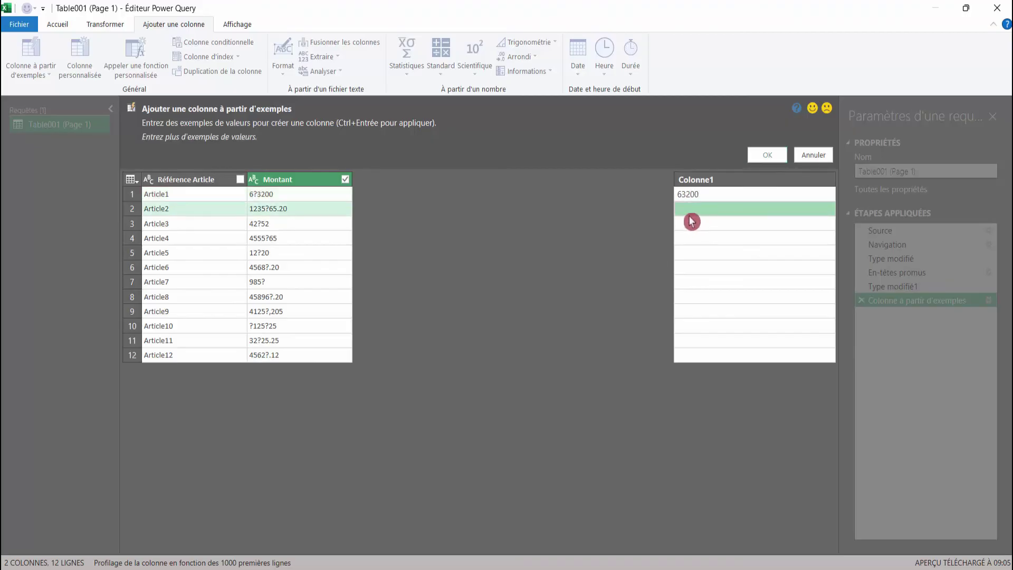
type("123565,20")
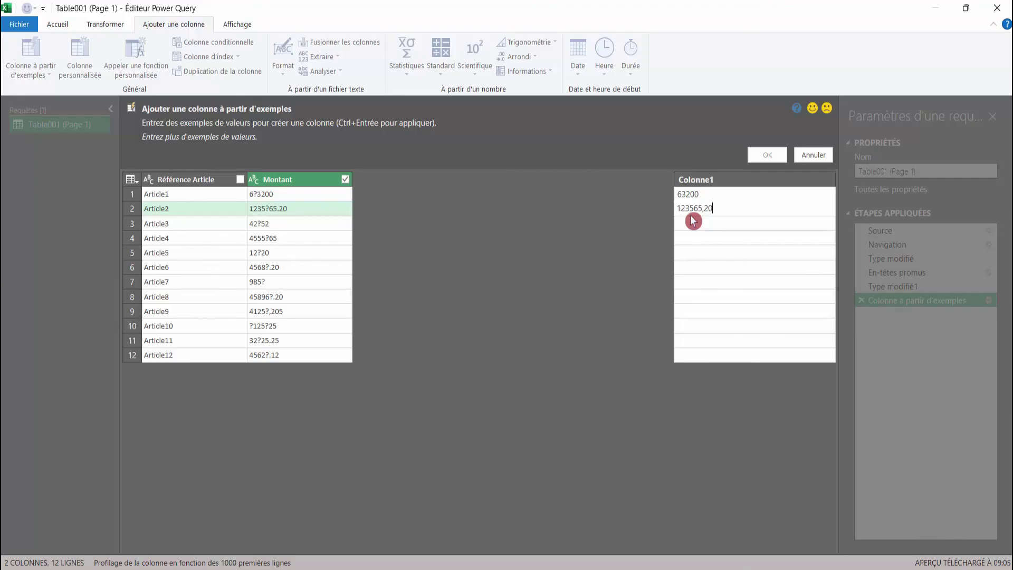
left_click(693, 222)
left_click(766, 156)
left_click(766, 156)
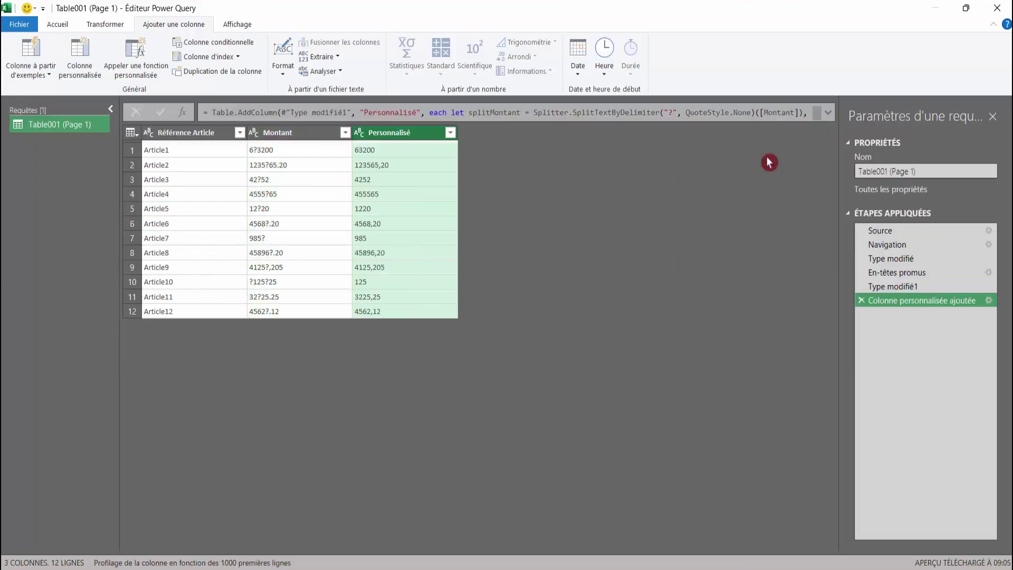
Delete the original Montant column and rename the Personnalisé column to Montant.
left_click(284, 136)
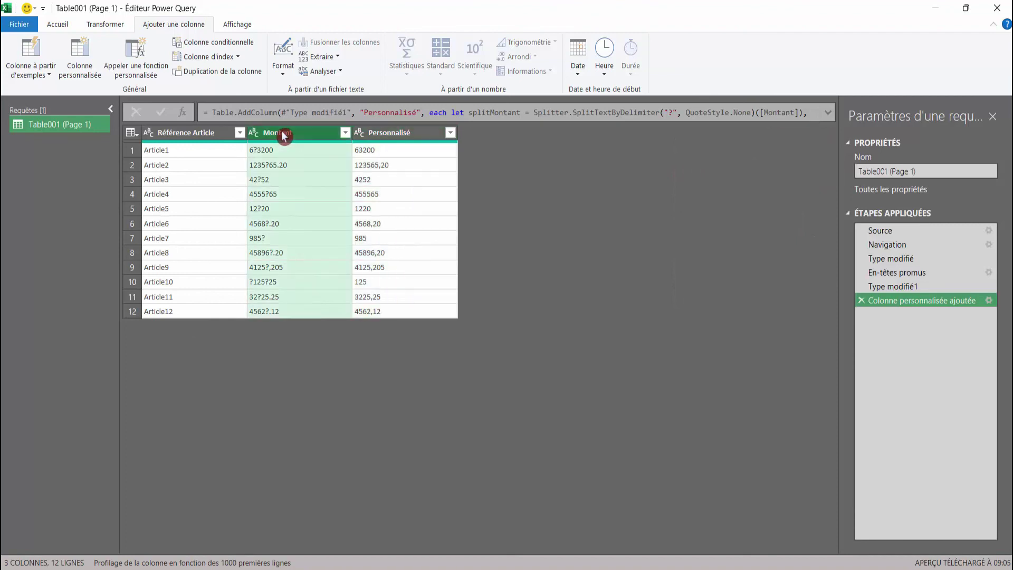
right_click(284, 136)
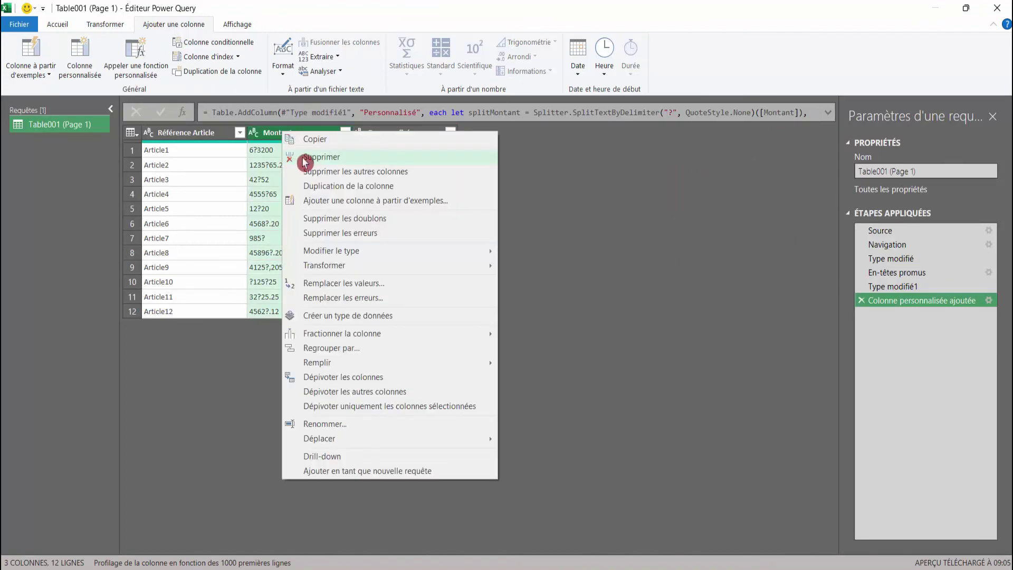
left_click(305, 157)
double_click(298, 133)
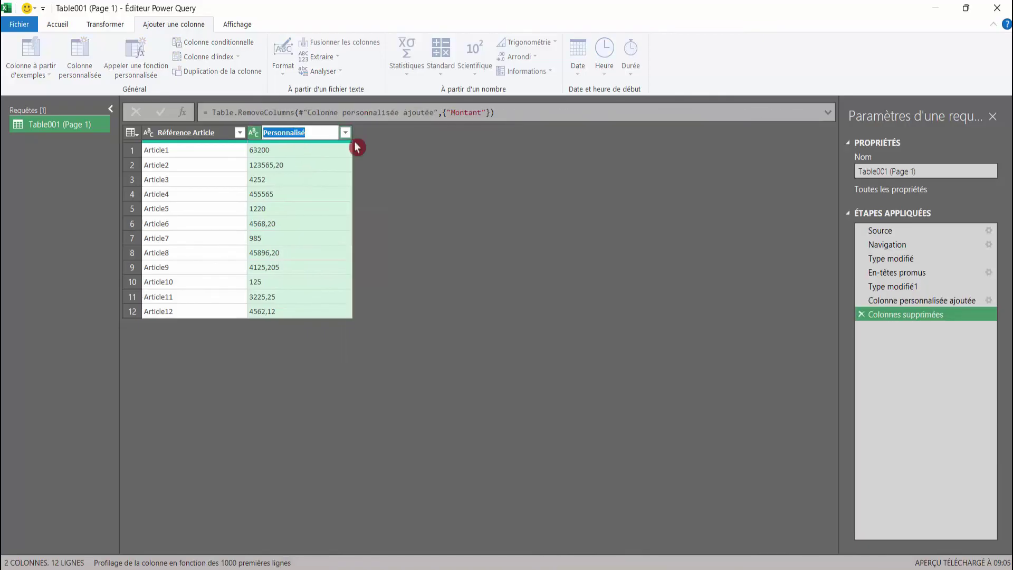
type("Montant")
key("Return")
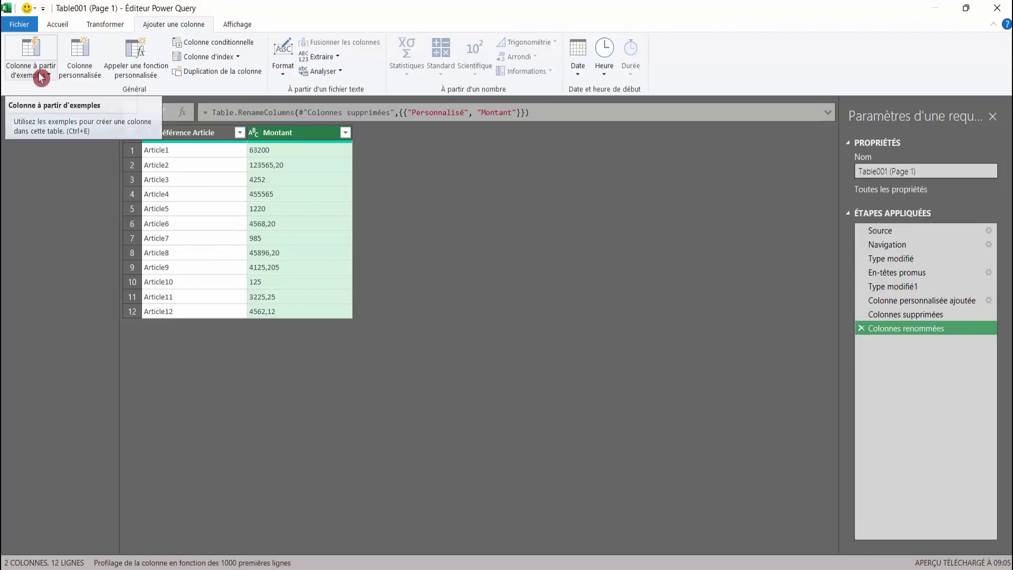
left_click(41, 77)
Close and load the query into Excel, then inspect the Montant values in B2:B13.
left_click(57, 25)
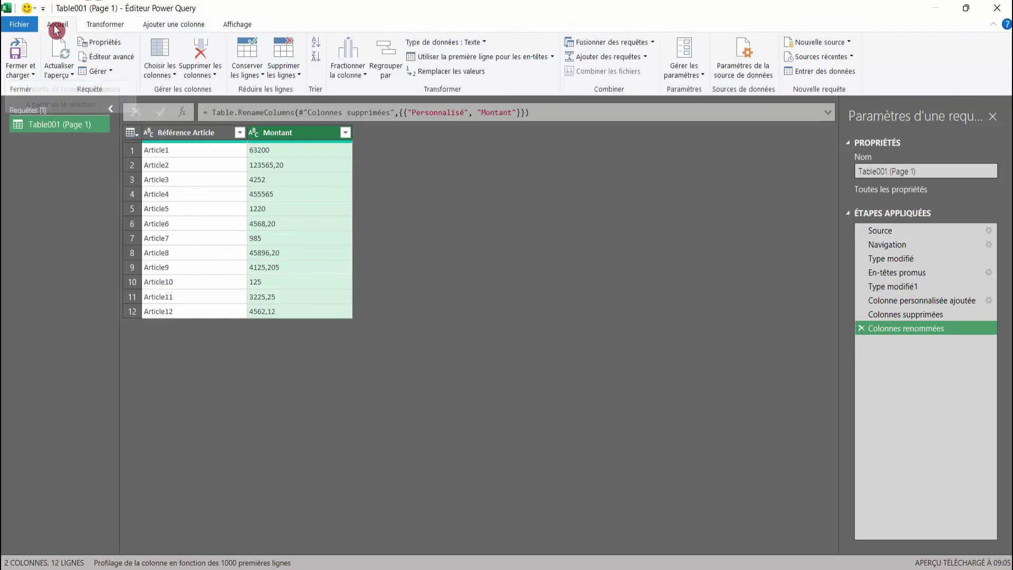
left_click(28, 83)
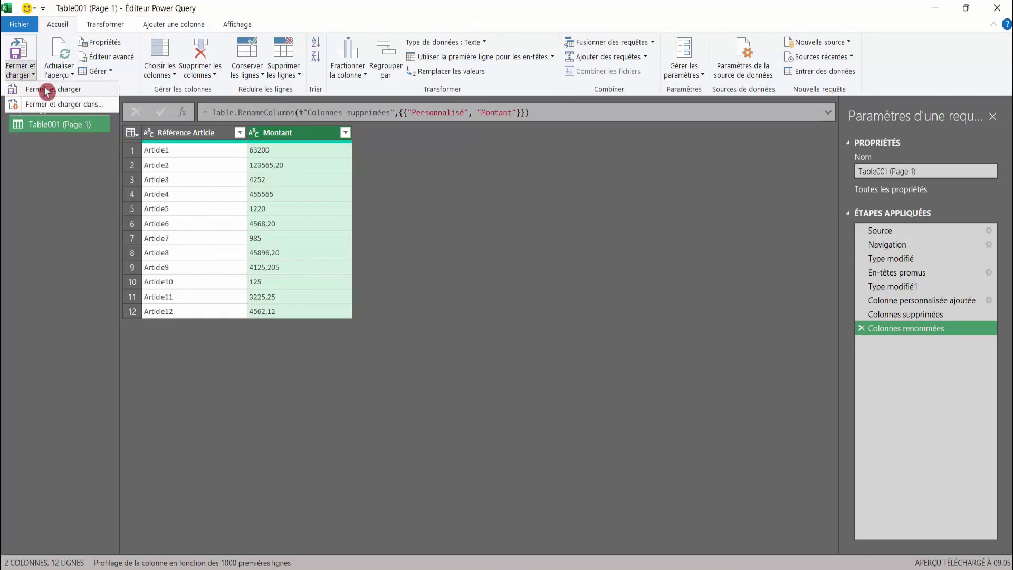
left_click(45, 90)
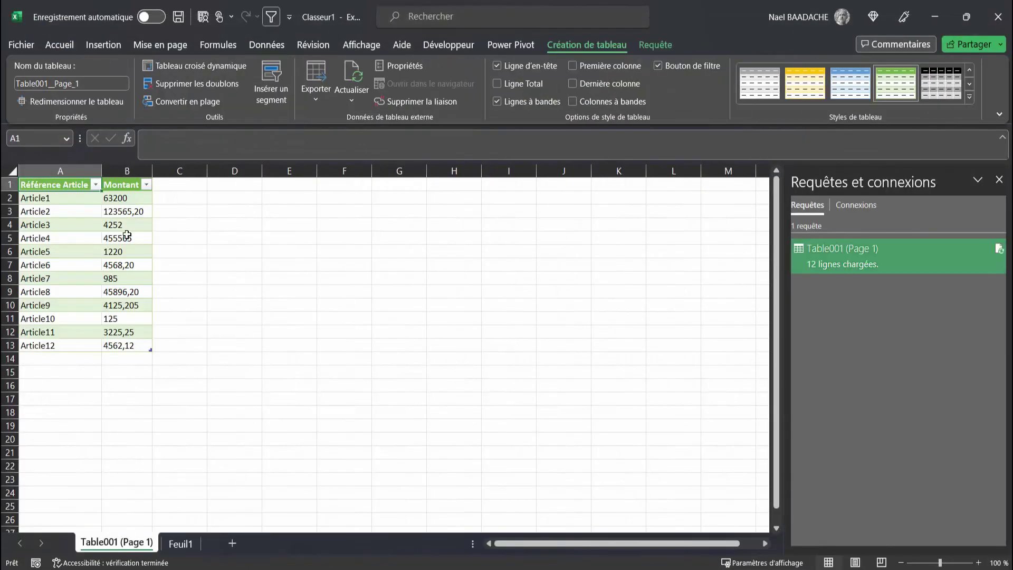
left_click(119, 238)
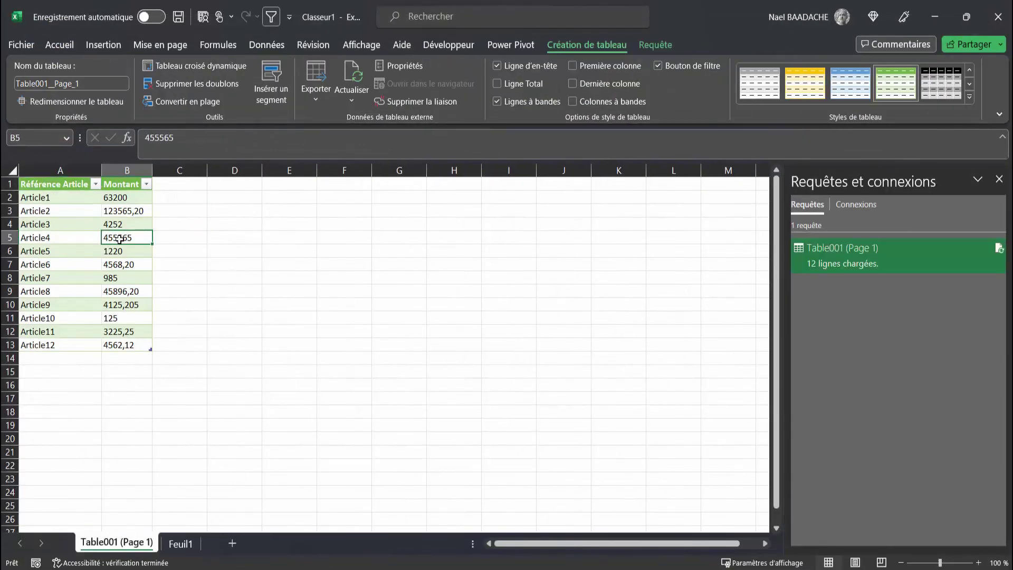
left_click(120, 197)
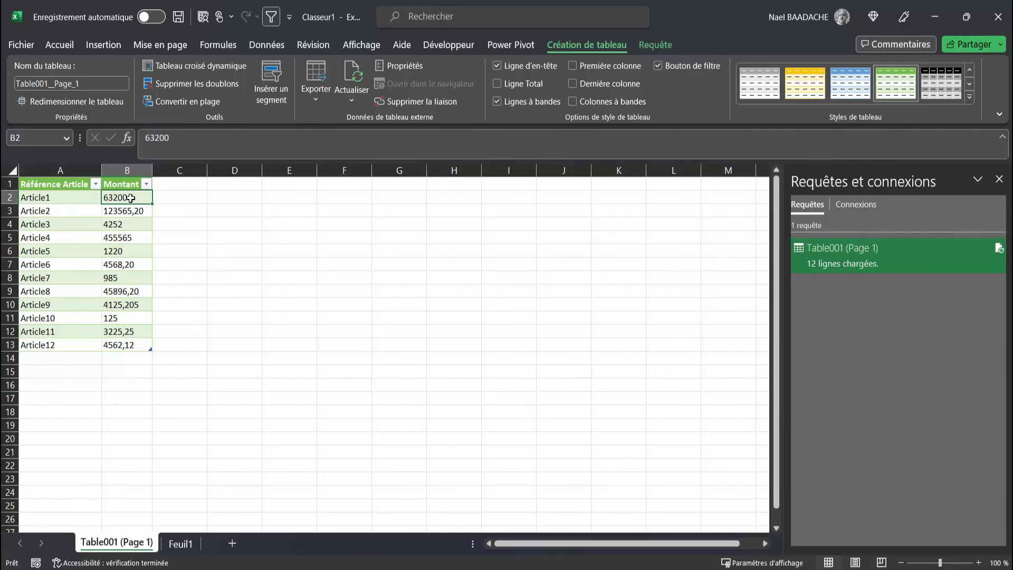
left_click_drag(135, 199, 135, 346)
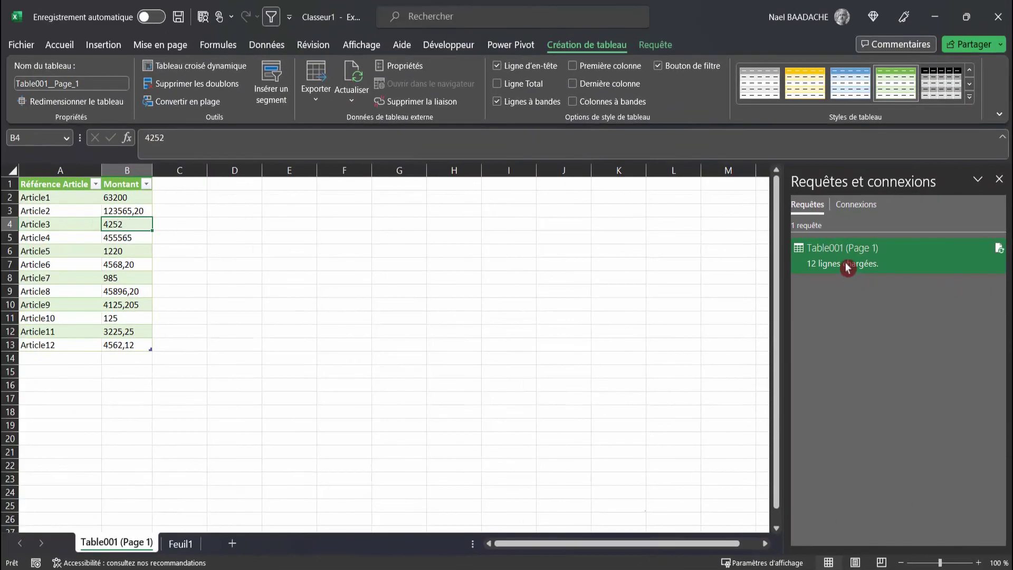
mouse_move(843, 255)
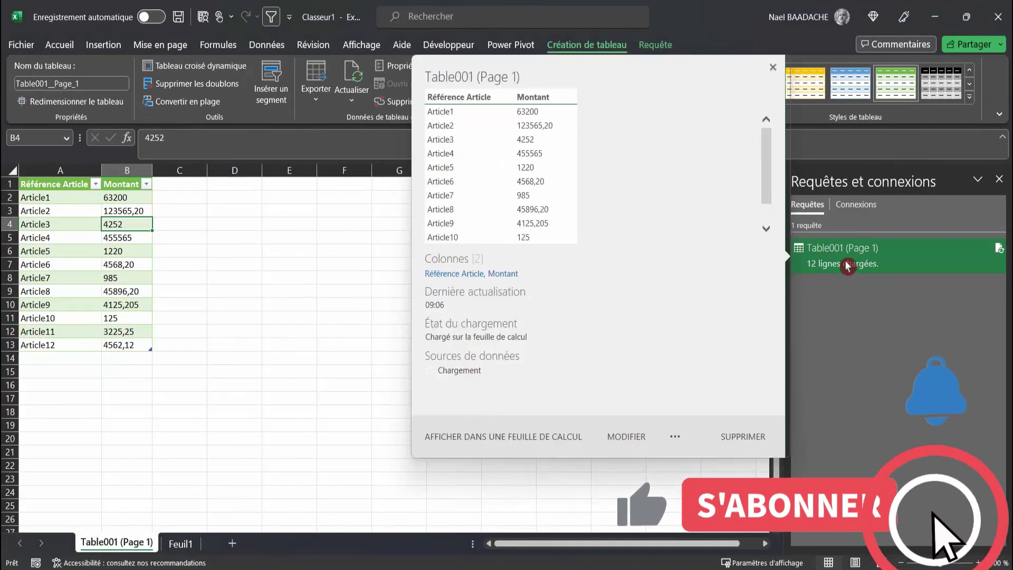
Reopen the Table001 (Page 1) query for editing via MODIFIER in Requêtes et connexions.
left_click(635, 436)
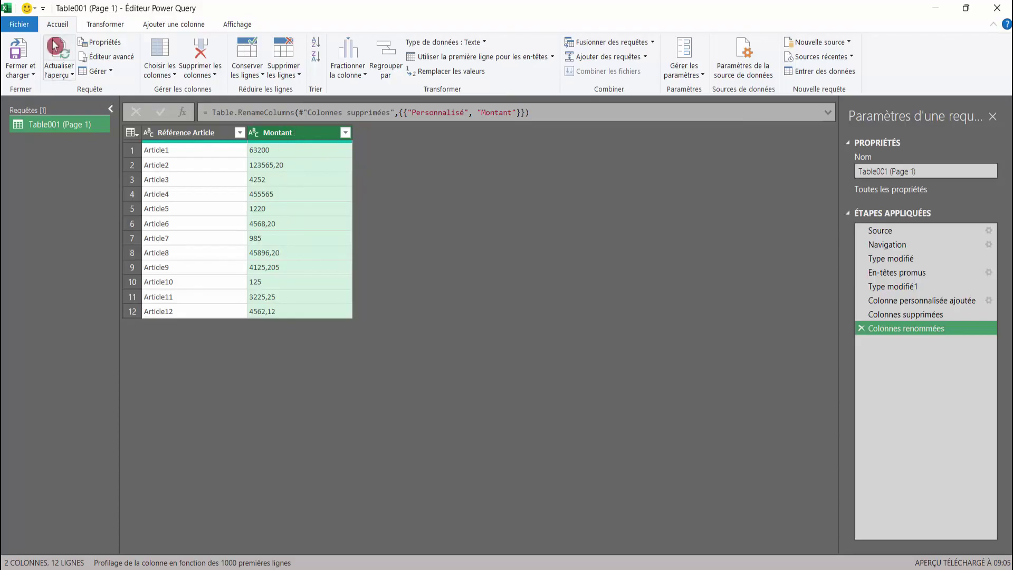
Change the Montant column type to Nombre décimal and reload the query into Excel.
left_click(481, 42)
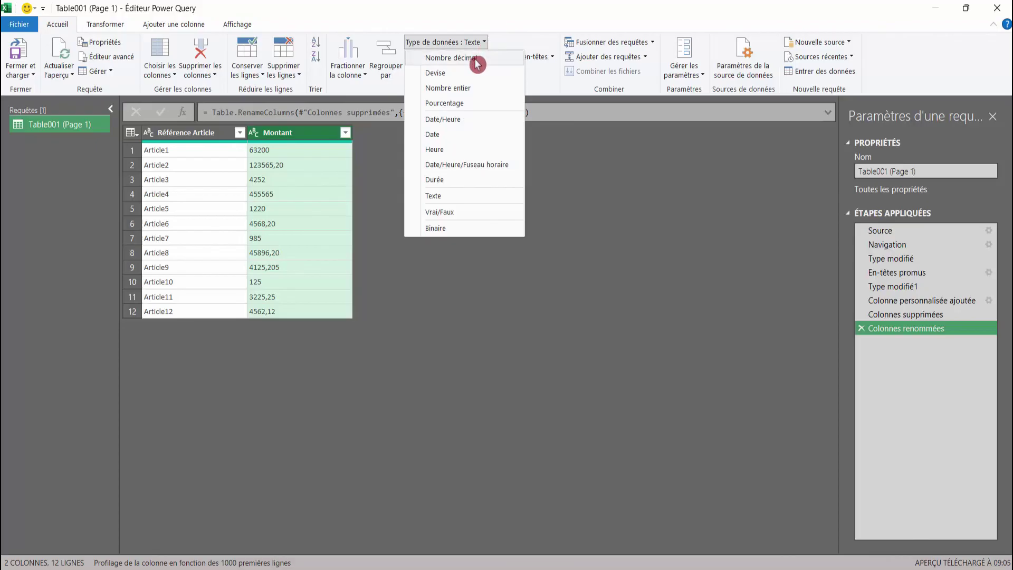
left_click(452, 58)
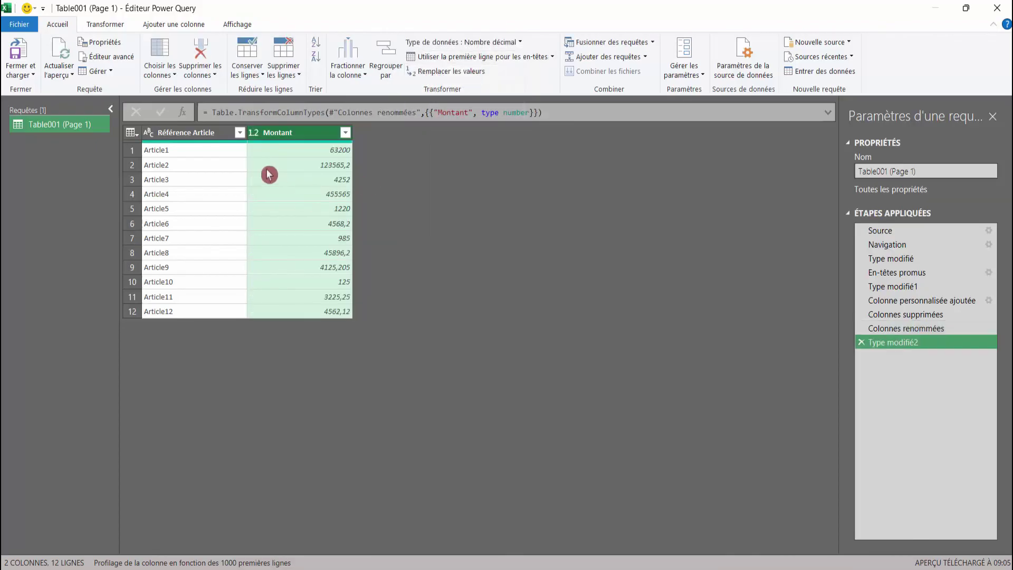
left_click(27, 76)
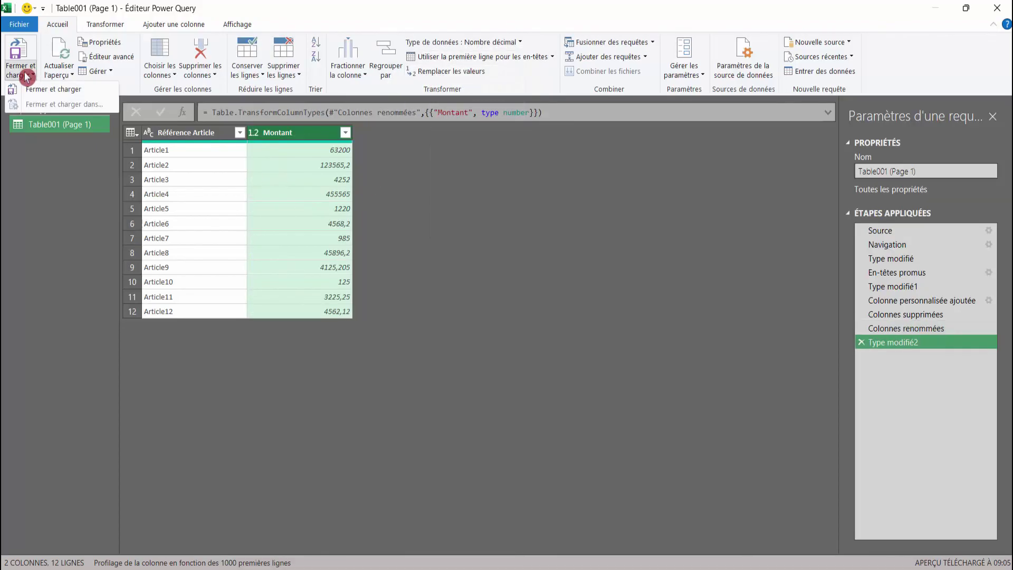
left_click(59, 95)
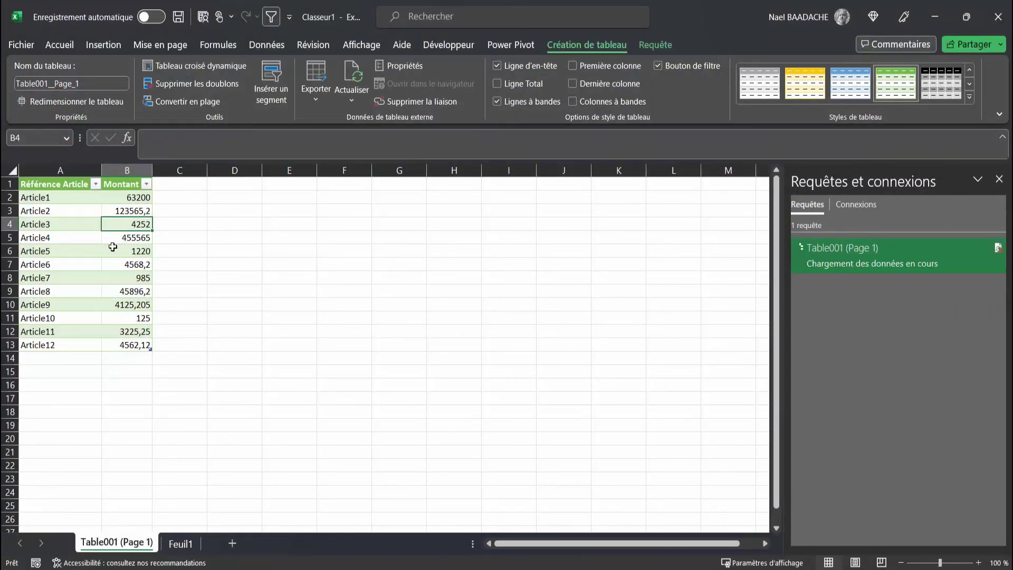
left_click(135, 210)
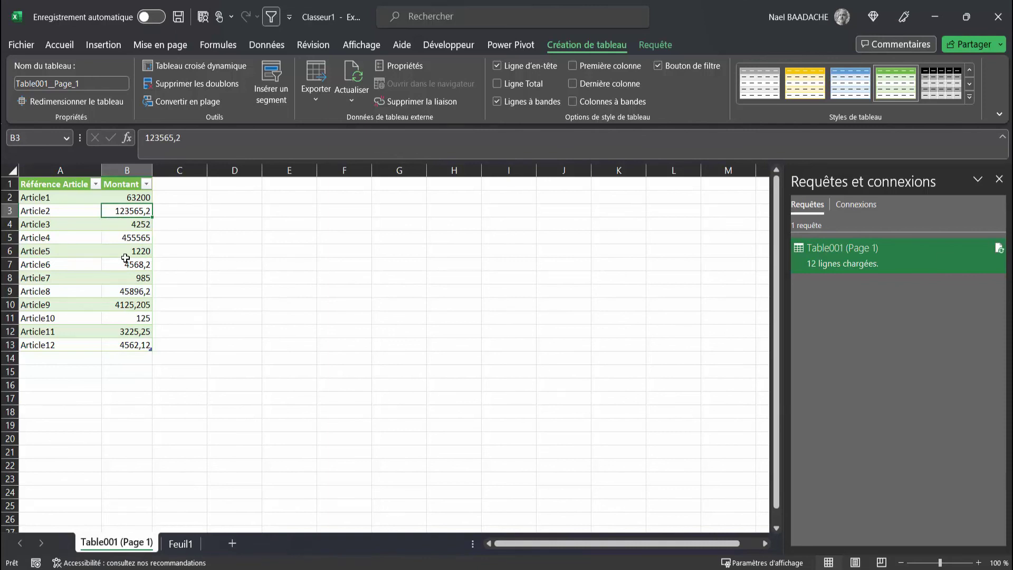
left_click(90, 287)
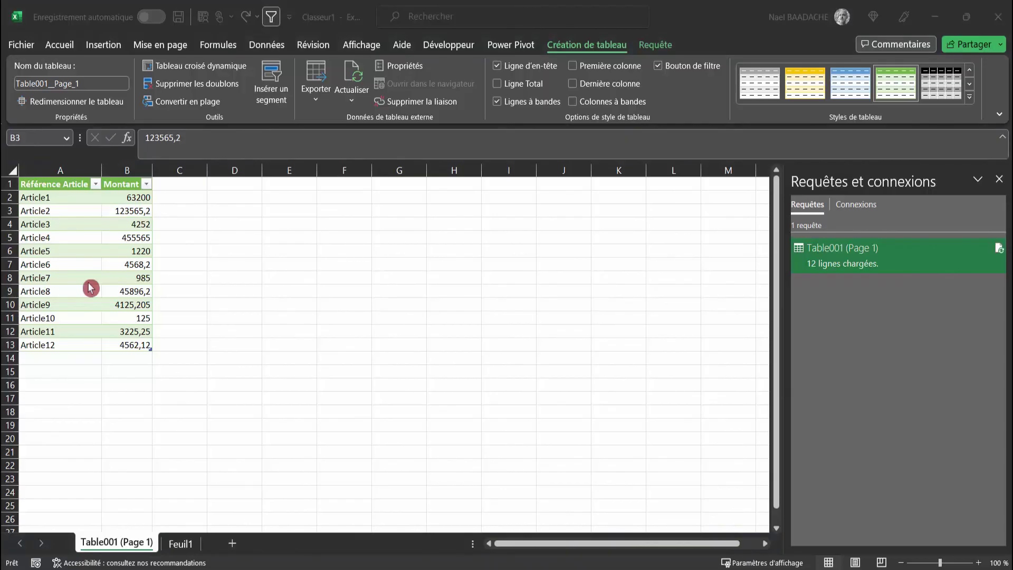